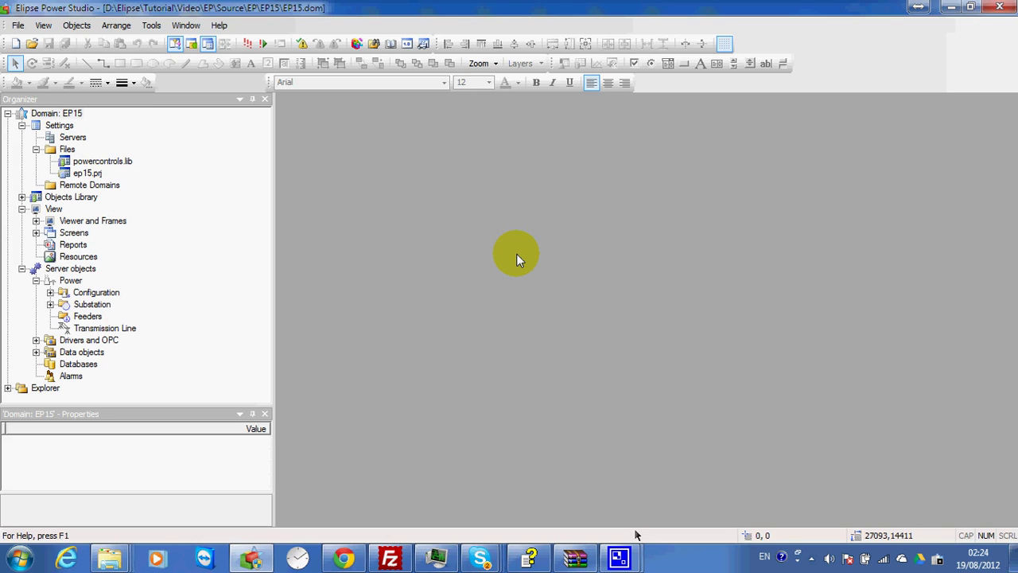
Open Driver1's tags with AI, DI and DO expanded, widen the Name column, and inspect CB_Open
{"action": "left_click", "coordinate": [36, 340]}
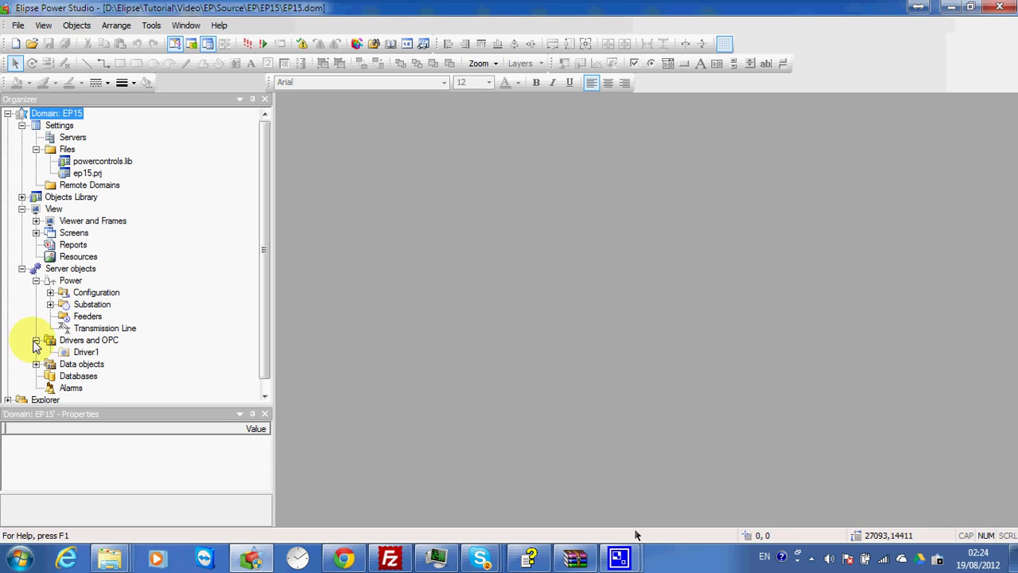
{"action": "double_click", "coordinate": [79, 353]}
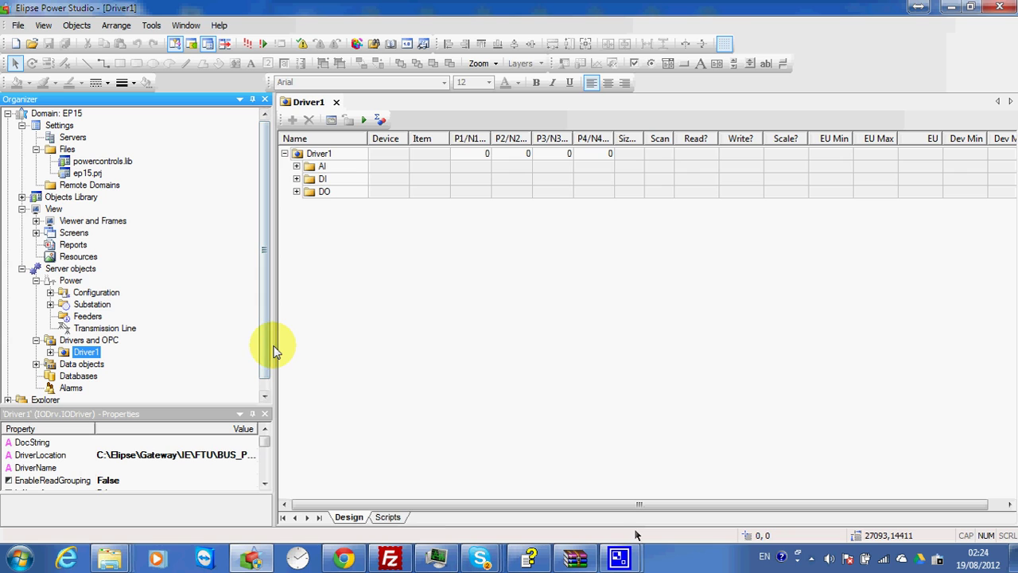
{"action": "left_click", "coordinate": [92, 341]}
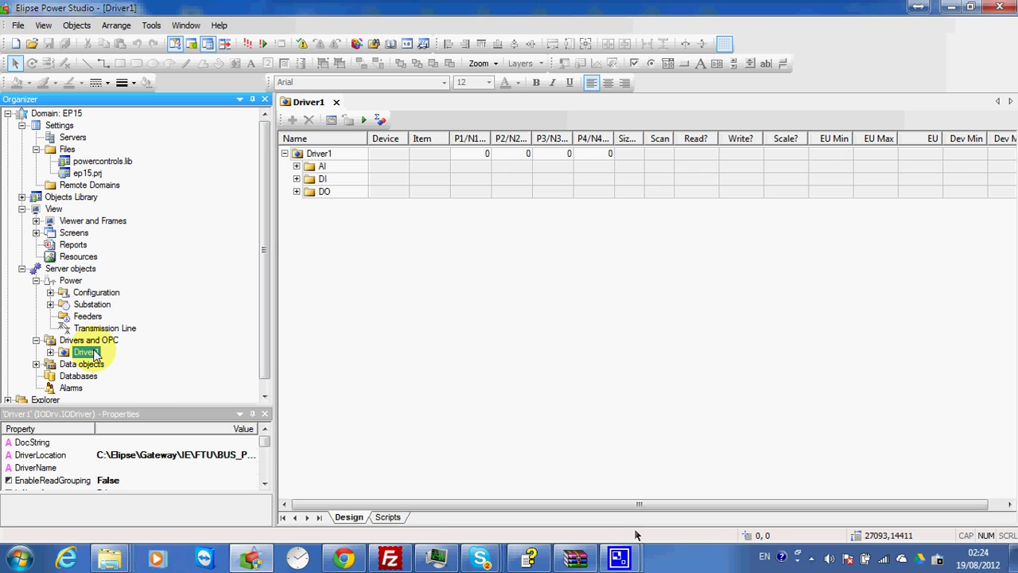
{"action": "left_click", "coordinate": [296, 191]}
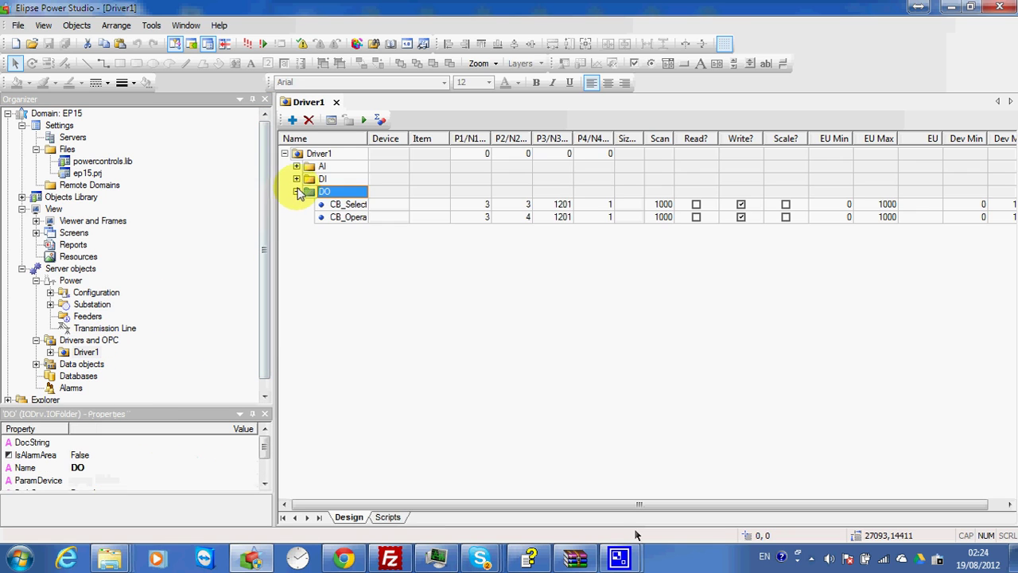
{"action": "double_click", "coordinate": [303, 180]}
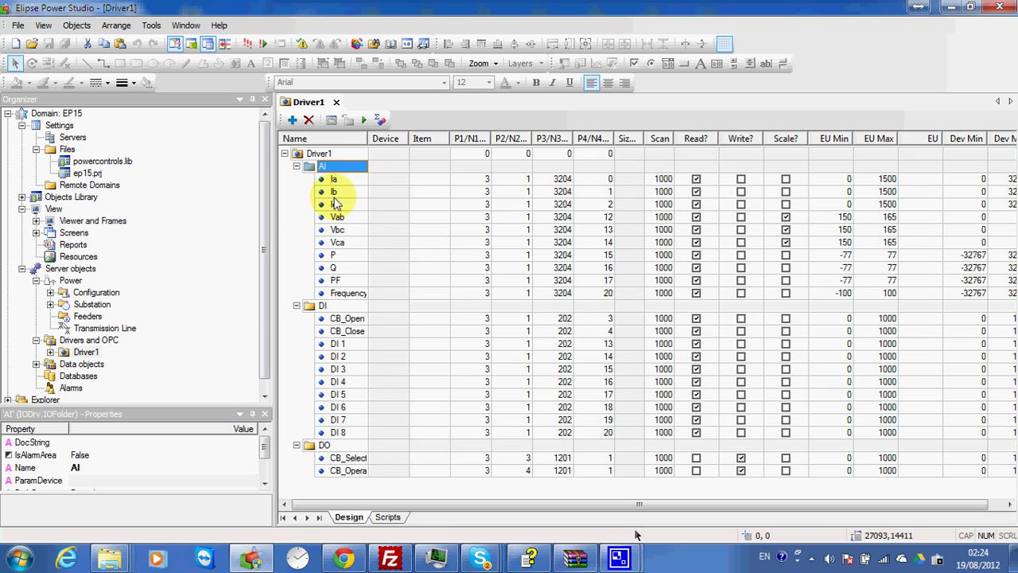
{"action": "left_click_drag", "start_coordinate": [369, 139], "coordinate": [393, 139]}
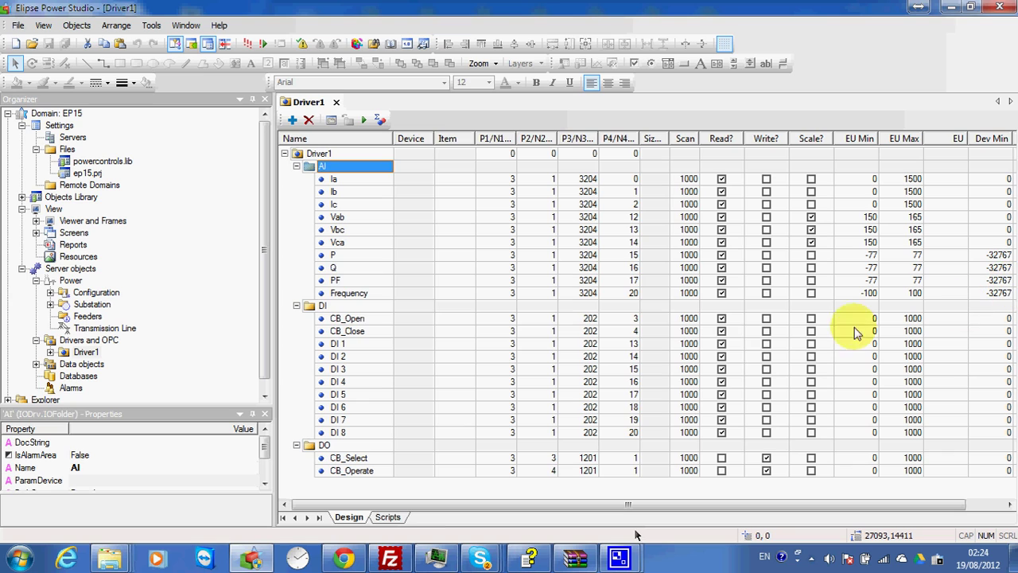
{"action": "left_click", "coordinate": [372, 321]}
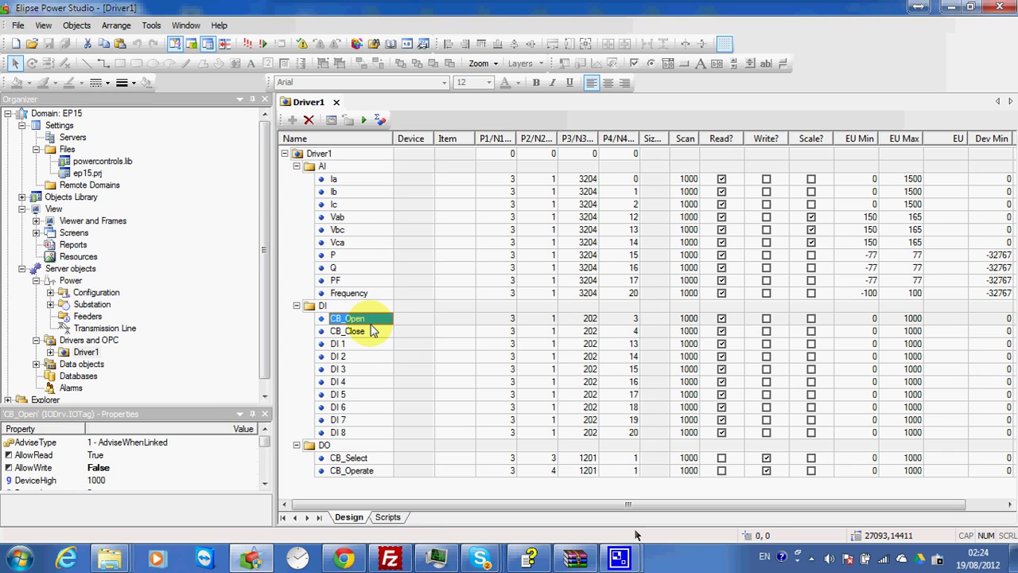
{"action": "left_click", "coordinate": [373, 332]}
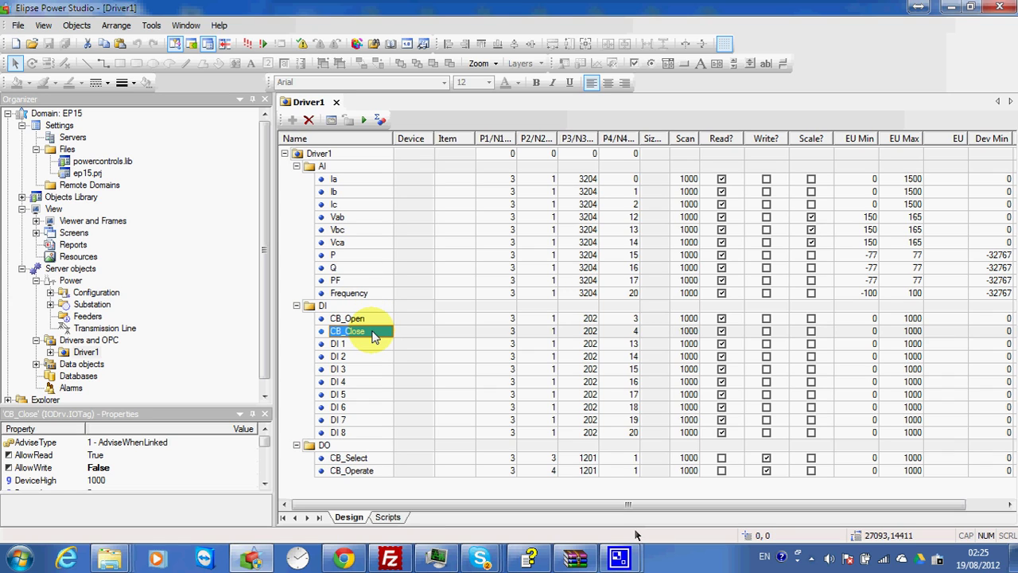
{"action": "left_click", "coordinate": [375, 321]}
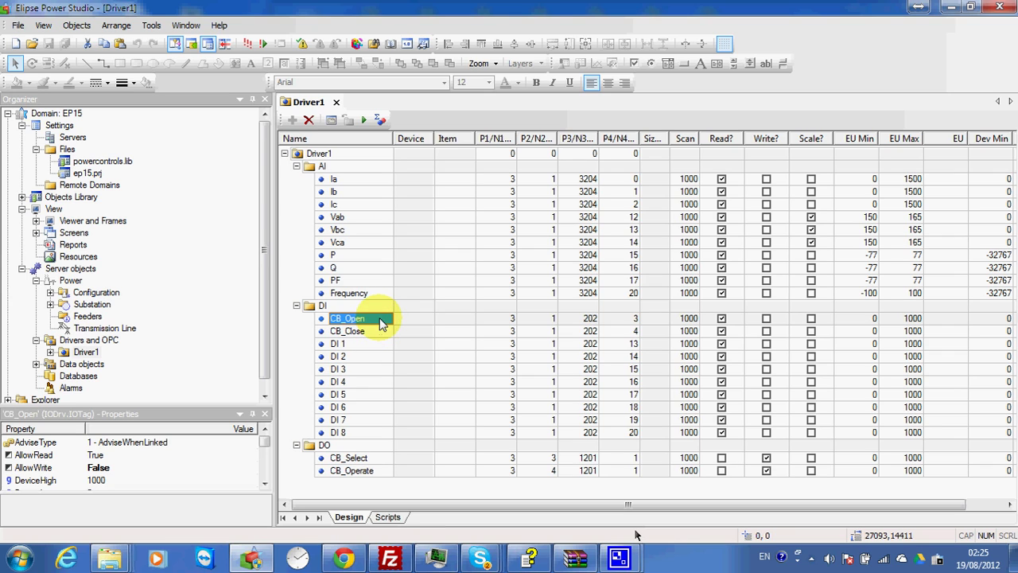
{"action": "left_click", "coordinate": [379, 335]}
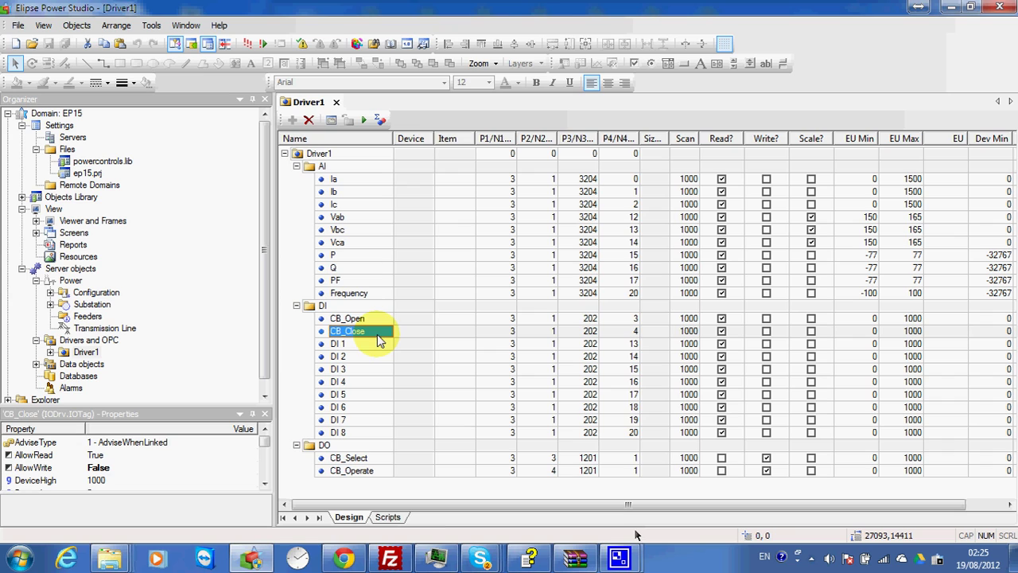
{"action": "left_click", "coordinate": [378, 318]}
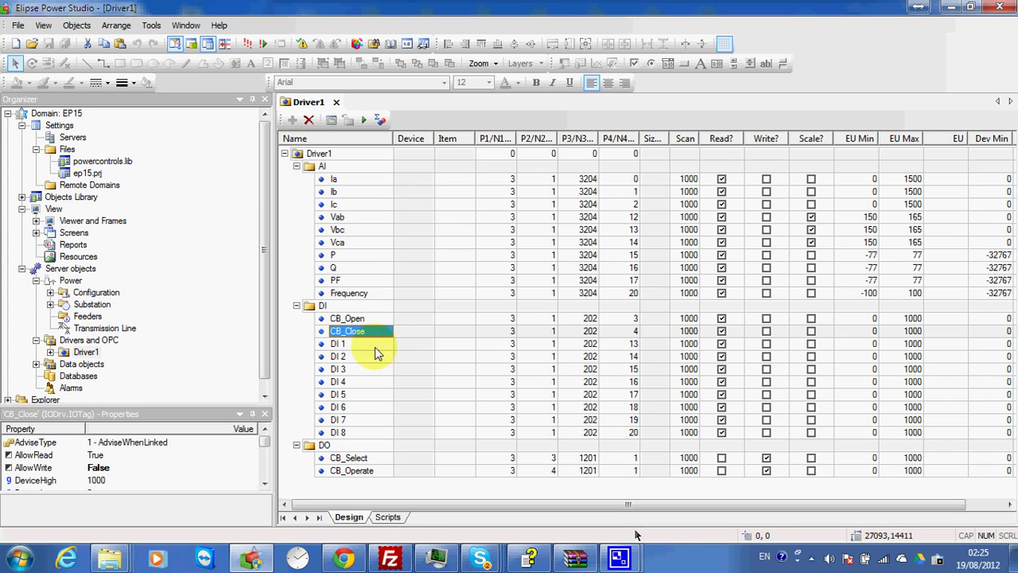
{"action": "left_click", "coordinate": [365, 456]}
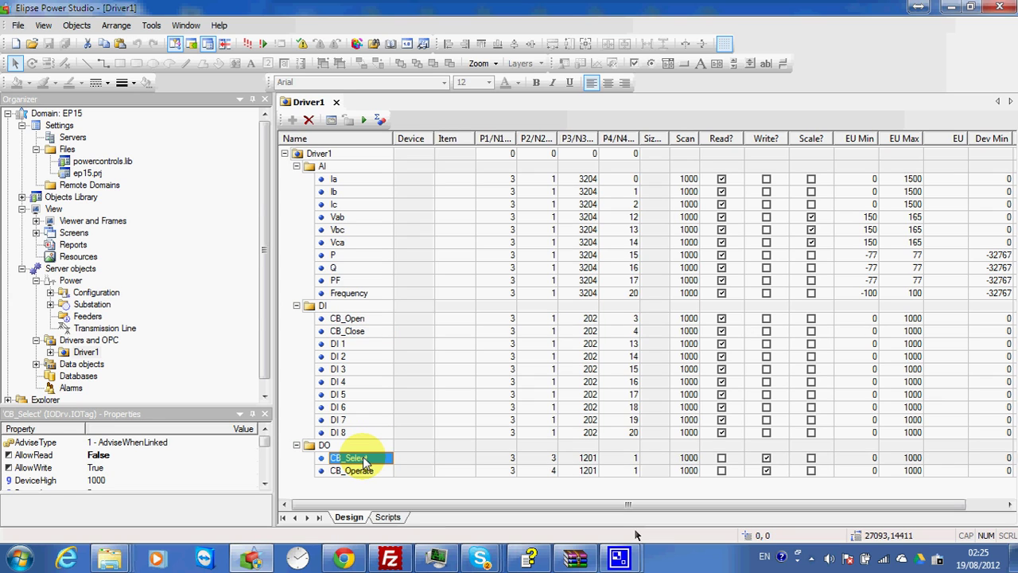
{"action": "left_click", "coordinate": [361, 469]}
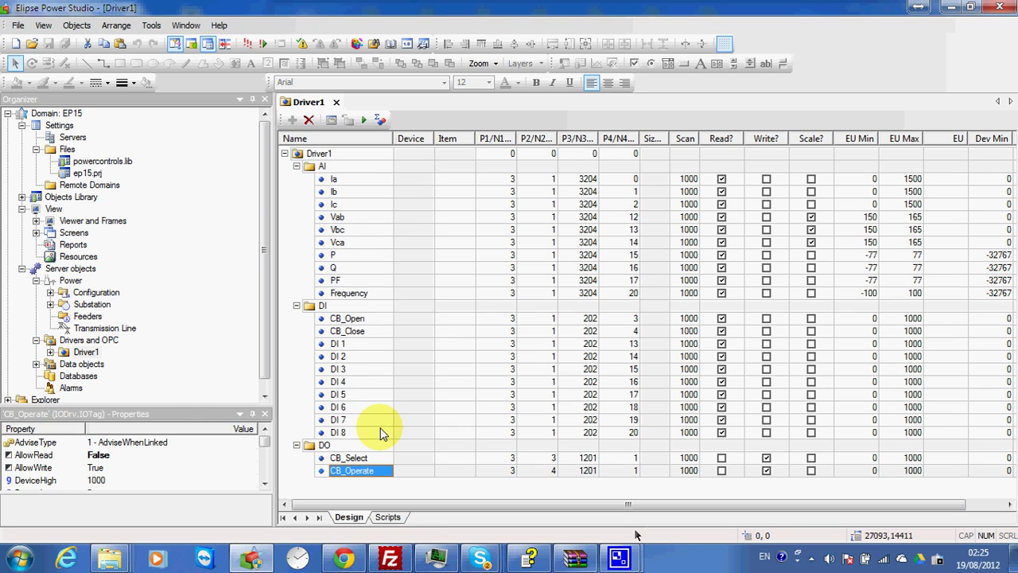
{"action": "left_click", "coordinate": [374, 457]}
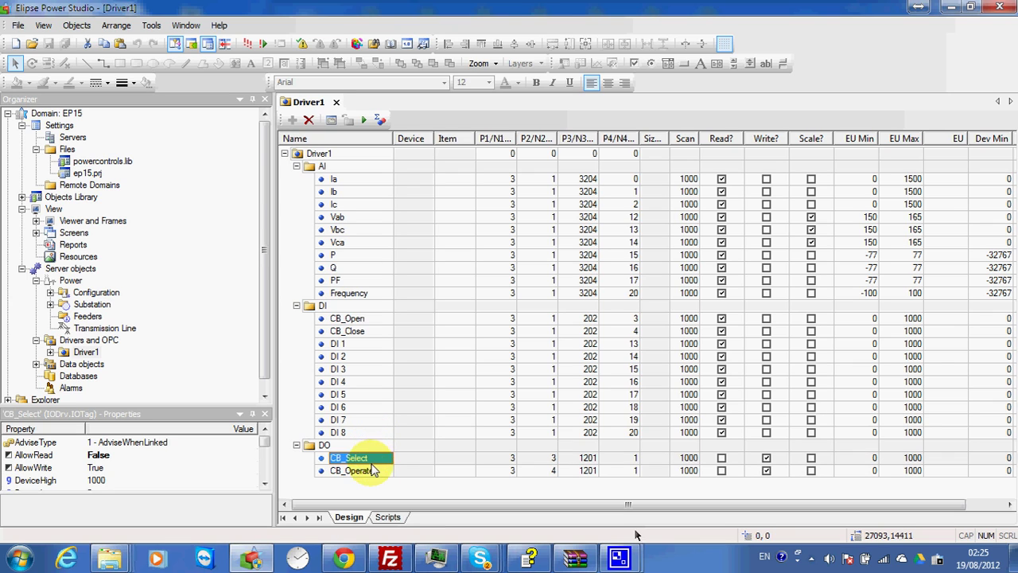
{"action": "left_click", "coordinate": [369, 471]}
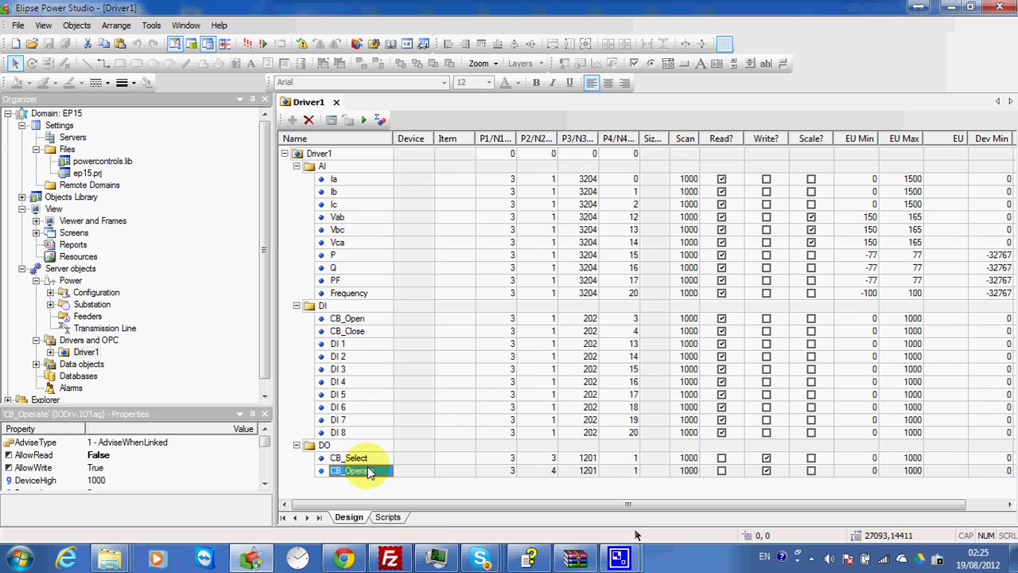
{"action": "left_click", "coordinate": [358, 471]}
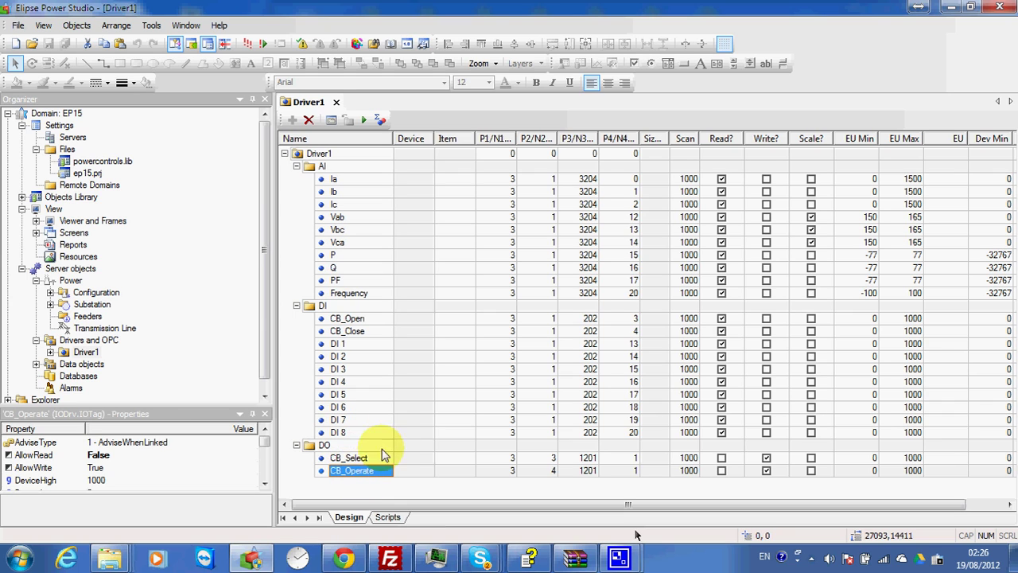
{"action": "left_click", "coordinate": [344, 321]}
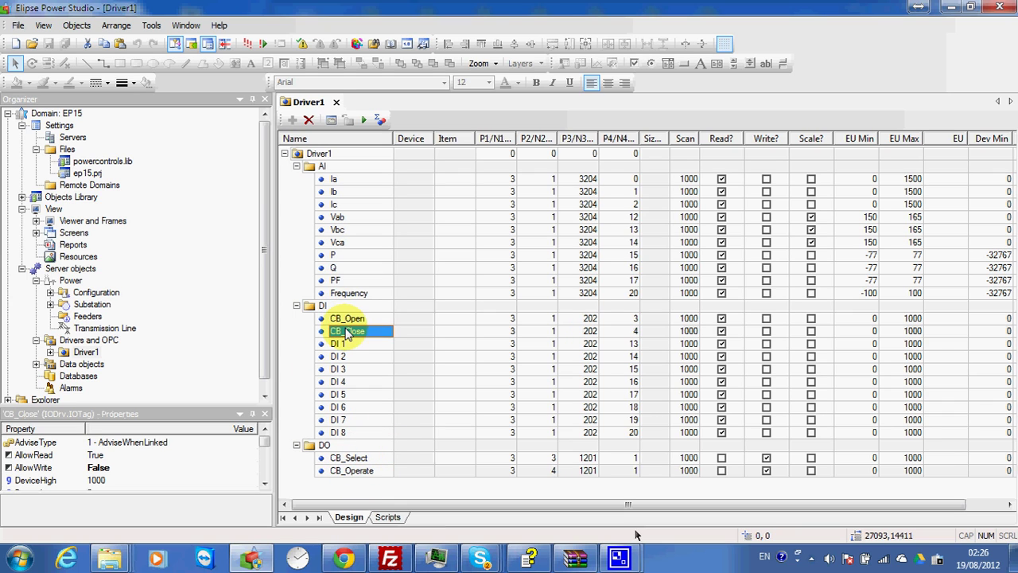
{"action": "left_click", "coordinate": [347, 331]}
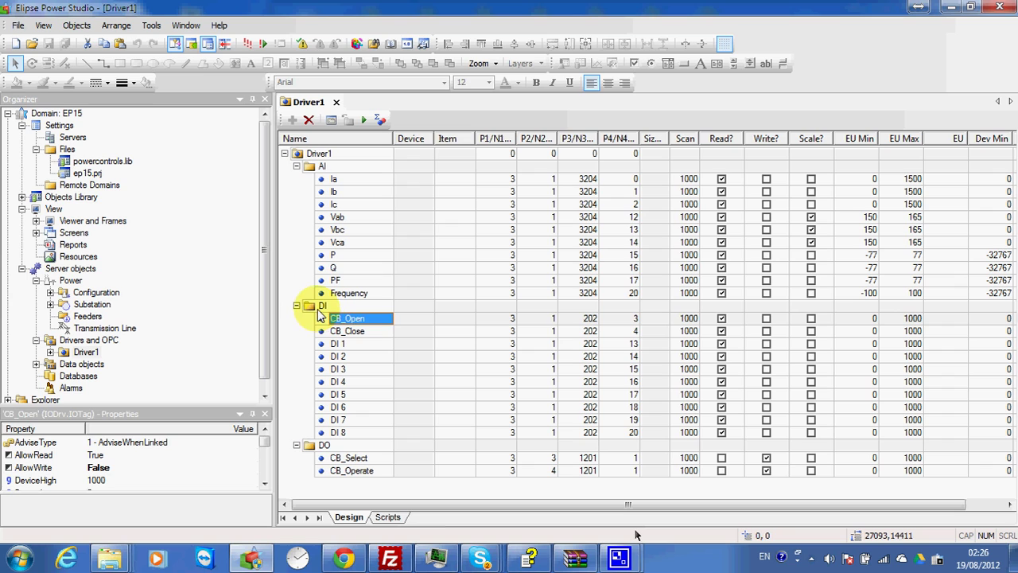
{"action": "left_click", "coordinate": [364, 333]}
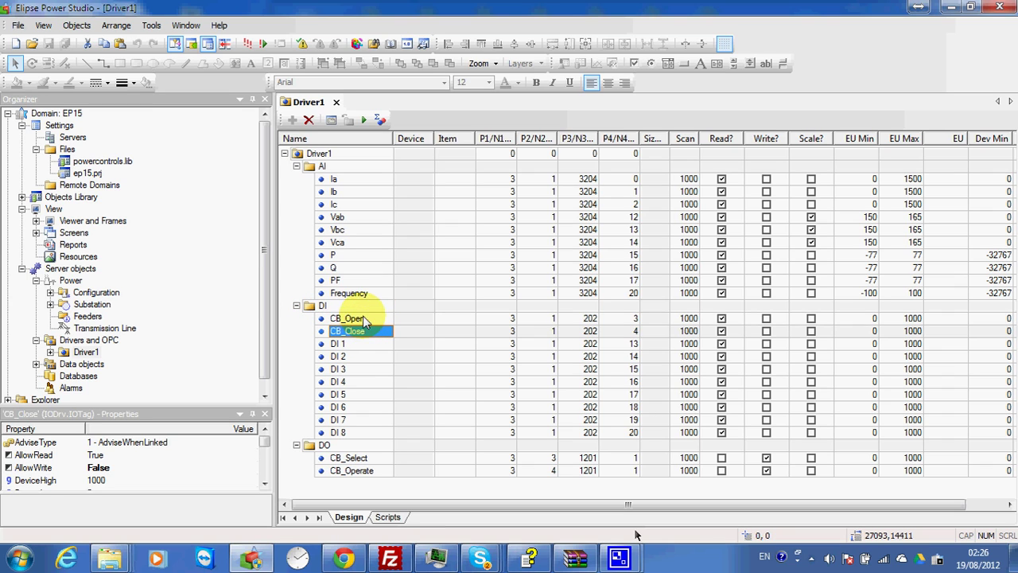
{"action": "left_click", "coordinate": [358, 319]}
{"action": "left_click", "coordinate": [357, 320]}
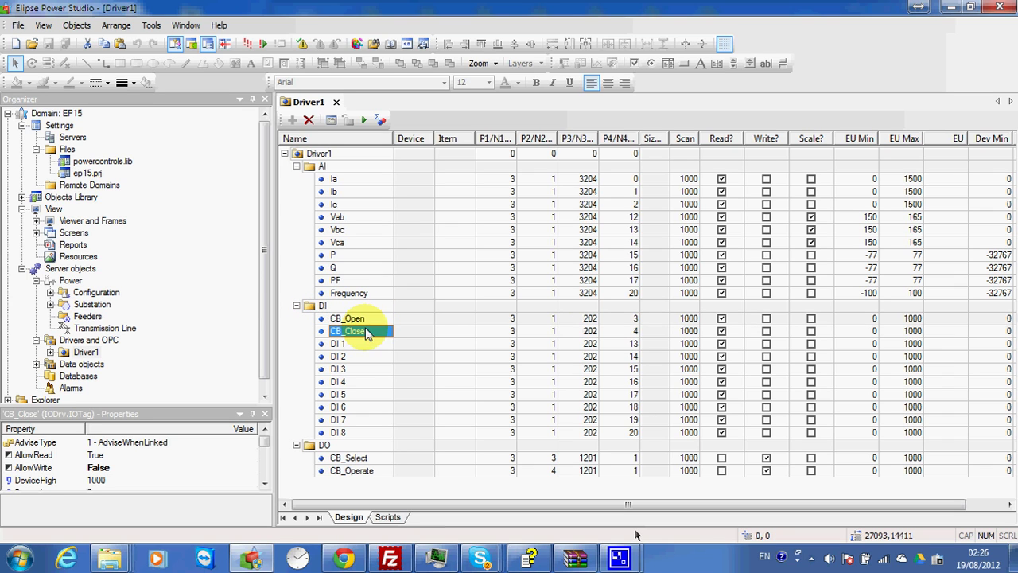
{"action": "left_click", "coordinate": [359, 323]}
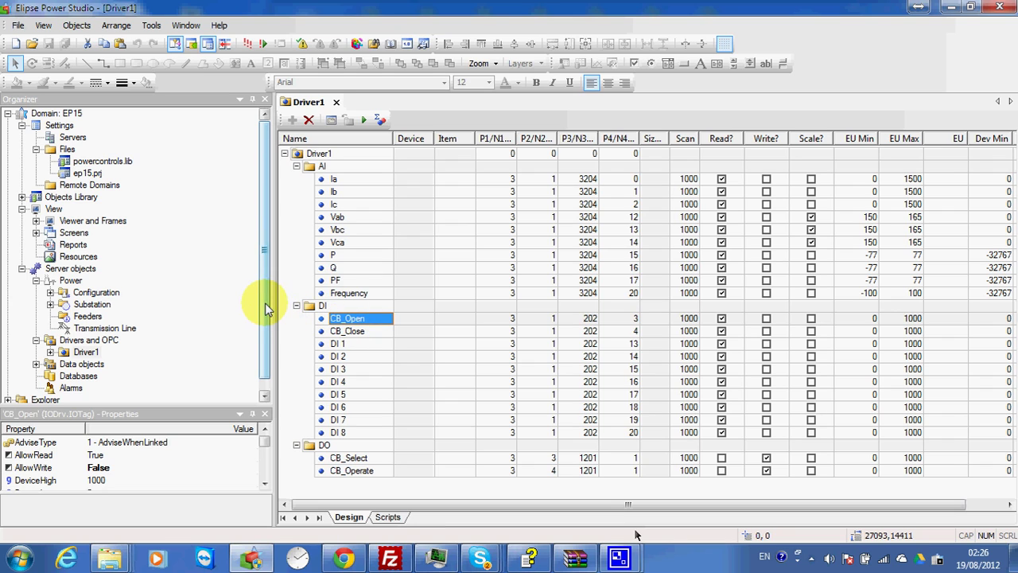
{"action": "left_click", "coordinate": [363, 331]}
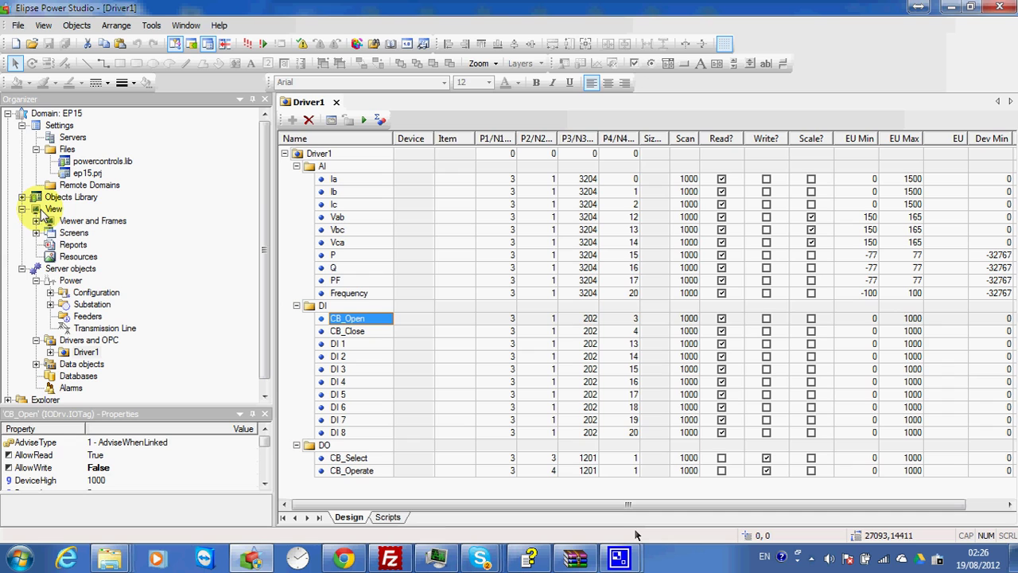
Expand PowerConfiguration, Substation and Sub1 to reveal Breaker1's commands and measurements
{"action": "left_click", "coordinate": [50, 292]}
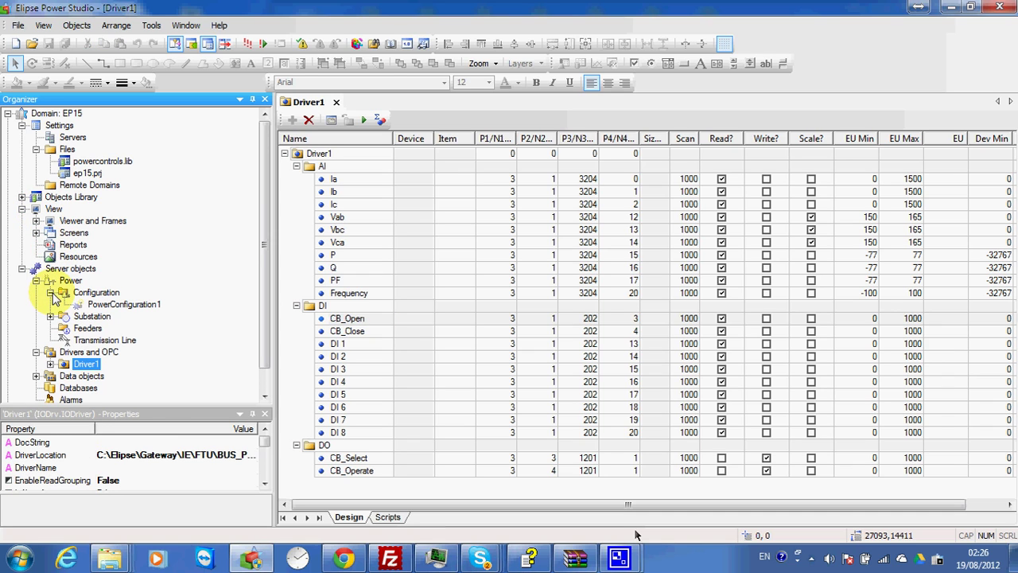
{"action": "left_click", "coordinate": [51, 315]}
{"action": "double_click", "coordinate": [96, 328]}
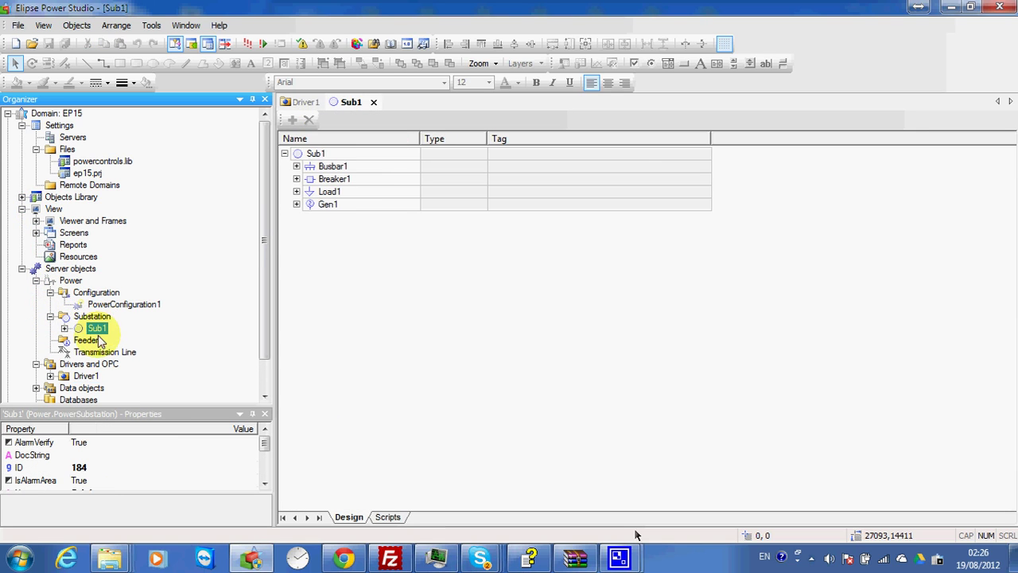
{"action": "left_click", "coordinate": [65, 327]}
{"action": "left_click", "coordinate": [112, 340]}
{"action": "left_click", "coordinate": [79, 339]}
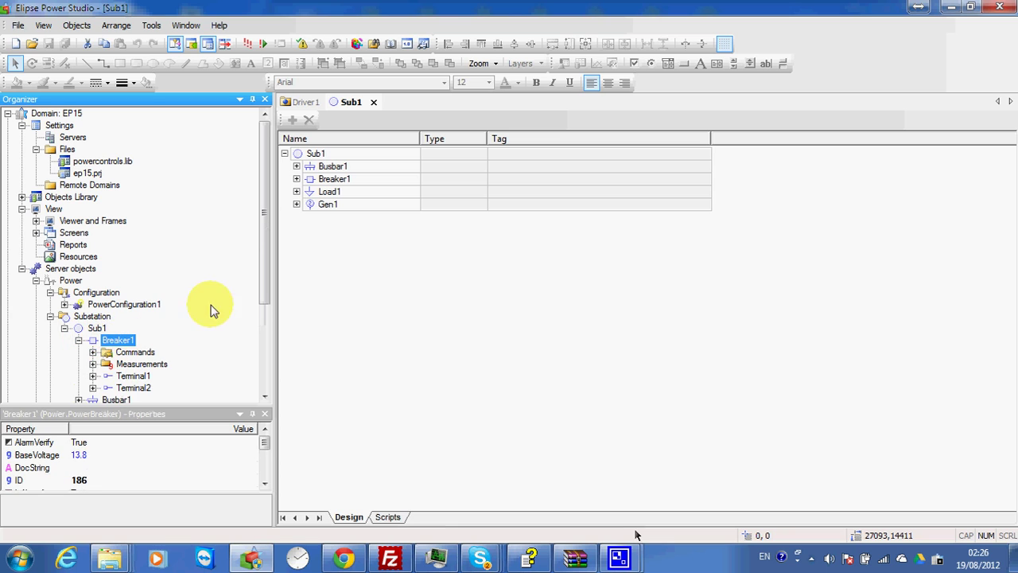
{"action": "left_click_drag", "start_coordinate": [263, 288], "coordinate": [265, 368]}
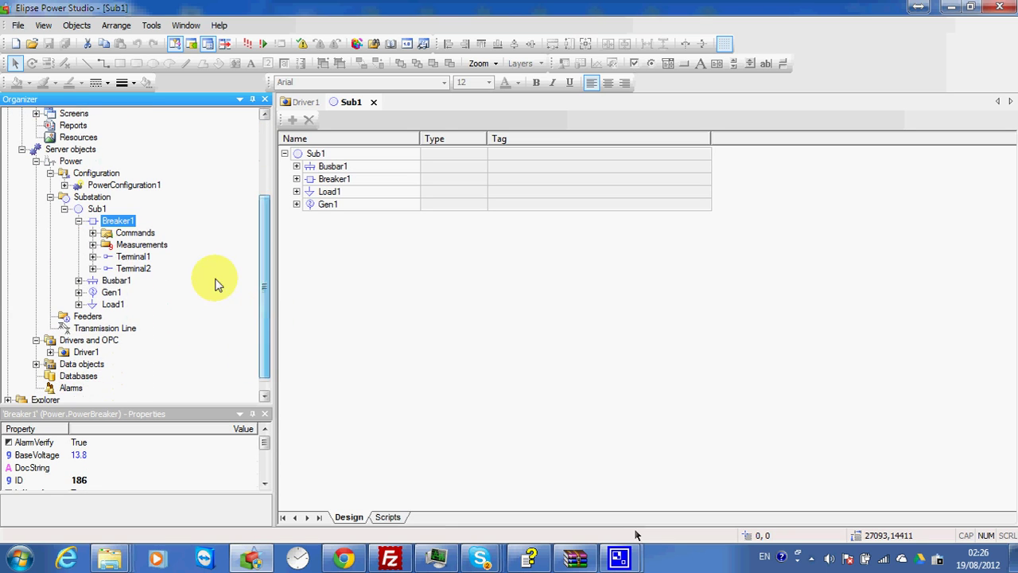
Select BreakerPosition's Scada source and delete its existing Tag expression
{"action": "left_click", "coordinate": [93, 245]}
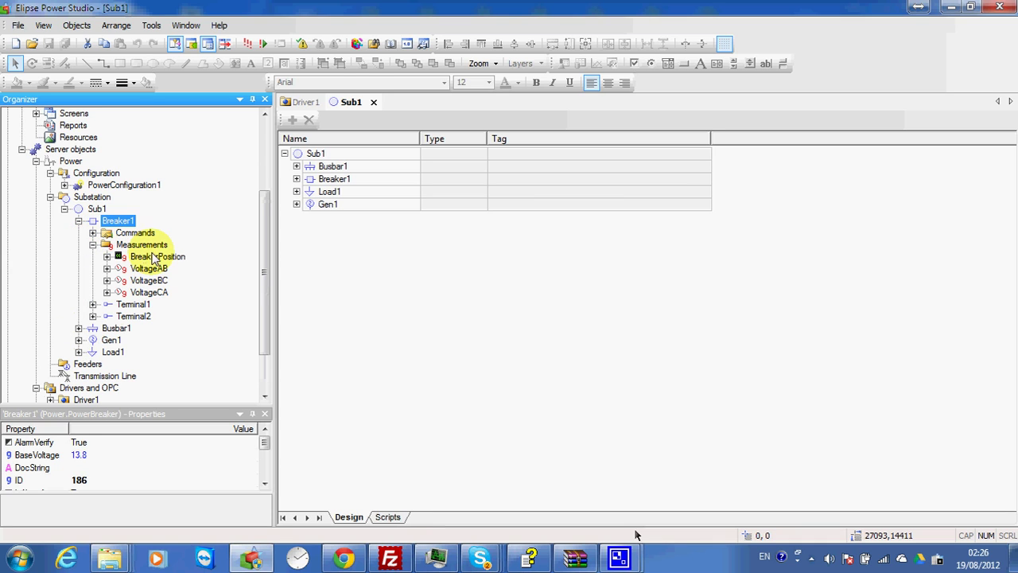
{"action": "left_click", "coordinate": [157, 257]}
{"action": "left_click", "coordinate": [107, 256]}
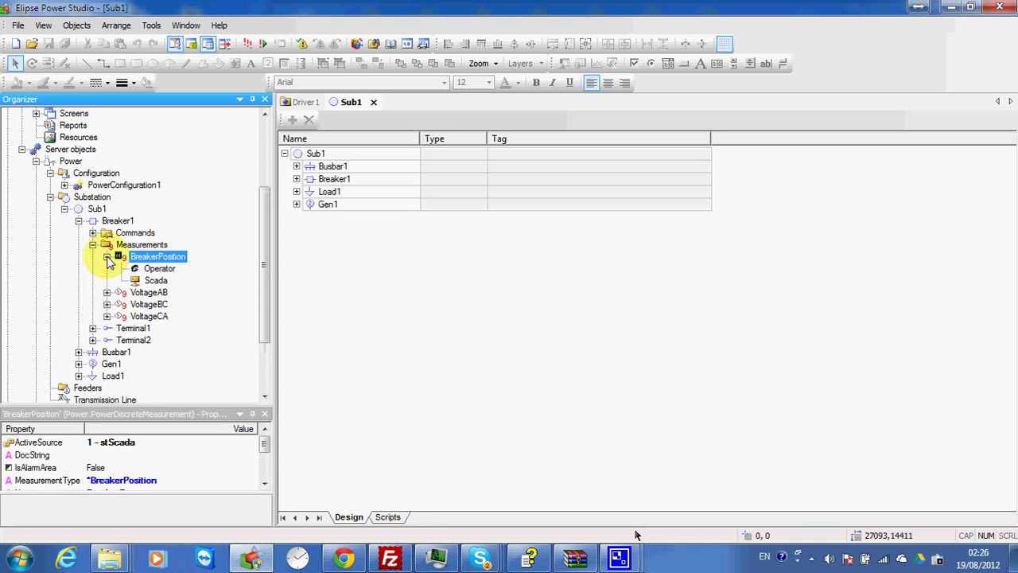
{"action": "left_click", "coordinate": [156, 281]}
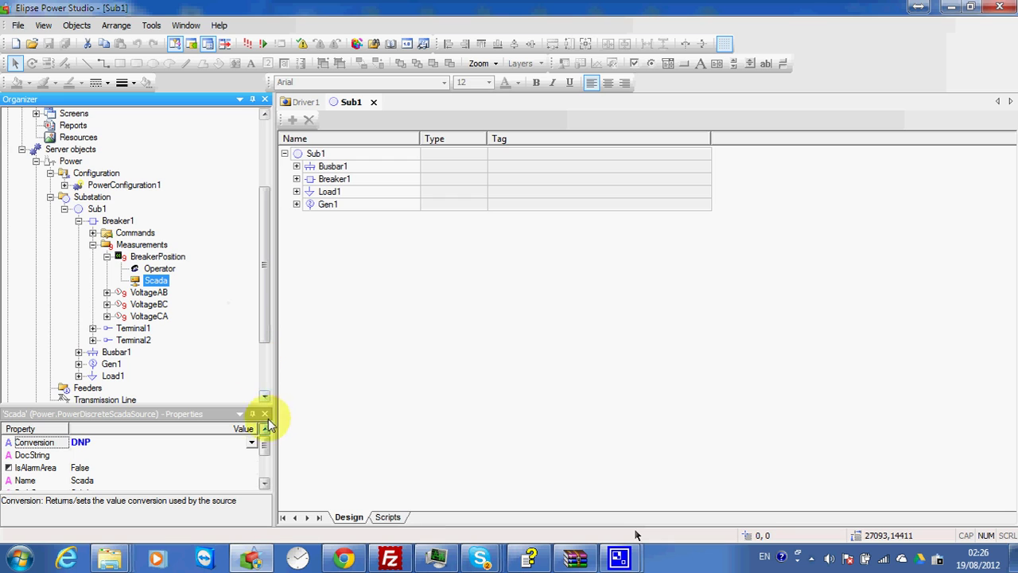
{"action": "left_click_drag", "start_coordinate": [226, 406], "coordinate": [231, 312]}
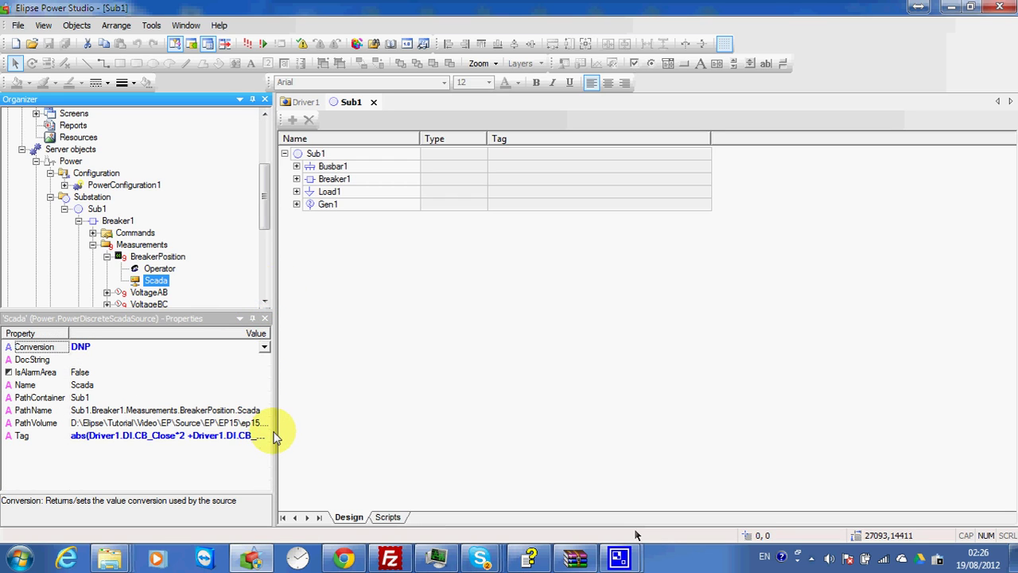
{"action": "left_click_drag", "start_coordinate": [274, 432], "coordinate": [395, 432]}
{"action": "left_click", "coordinate": [319, 436]}
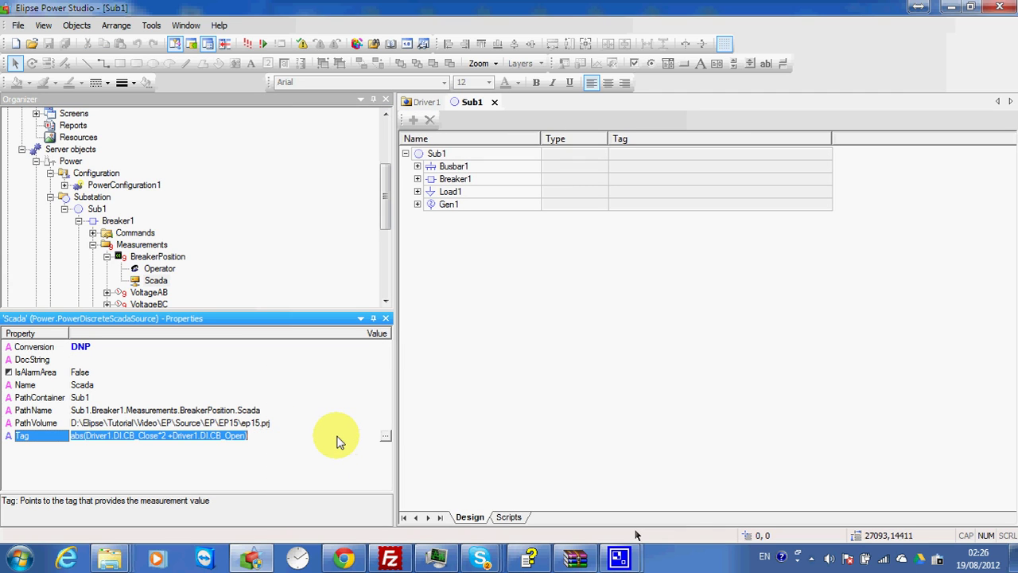
{"action": "key", "text": "Delete"}
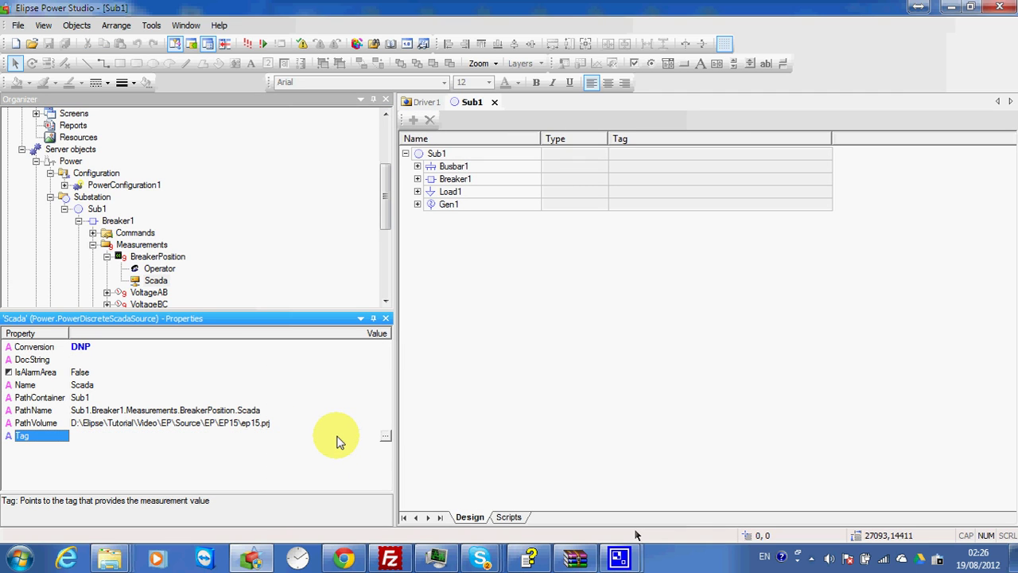
Pick Driver1.DI.CB_Close in the tag browser and start wrapping it in an abs() expression
{"action": "left_click", "coordinate": [386, 437]}
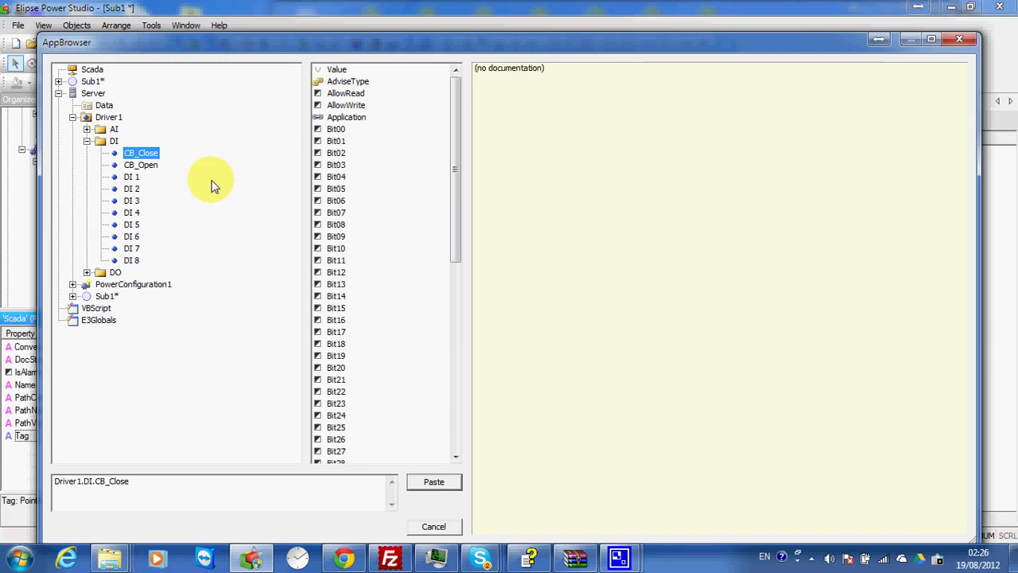
{"action": "left_click", "coordinate": [150, 165]}
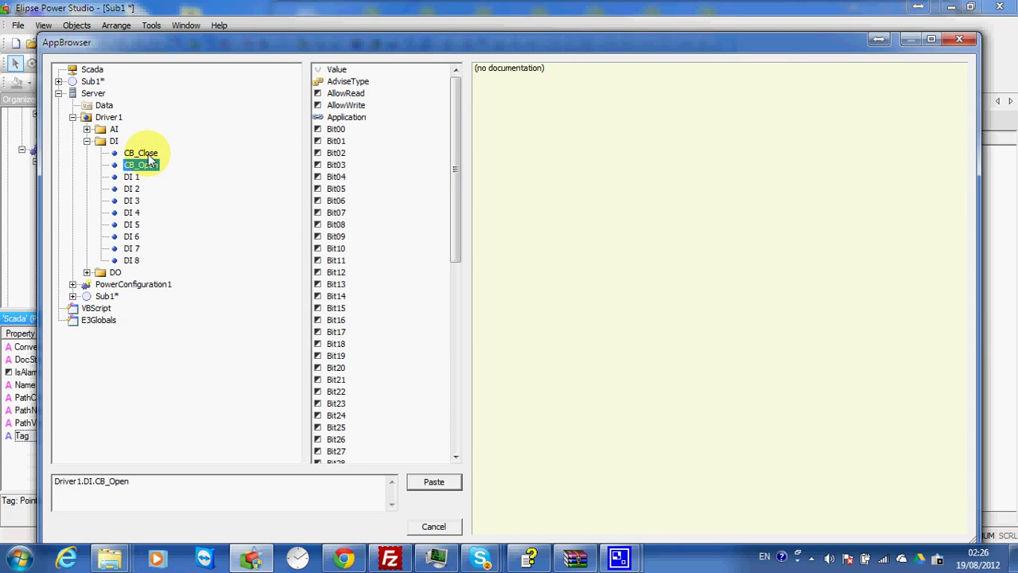
{"action": "left_click", "coordinate": [141, 165]}
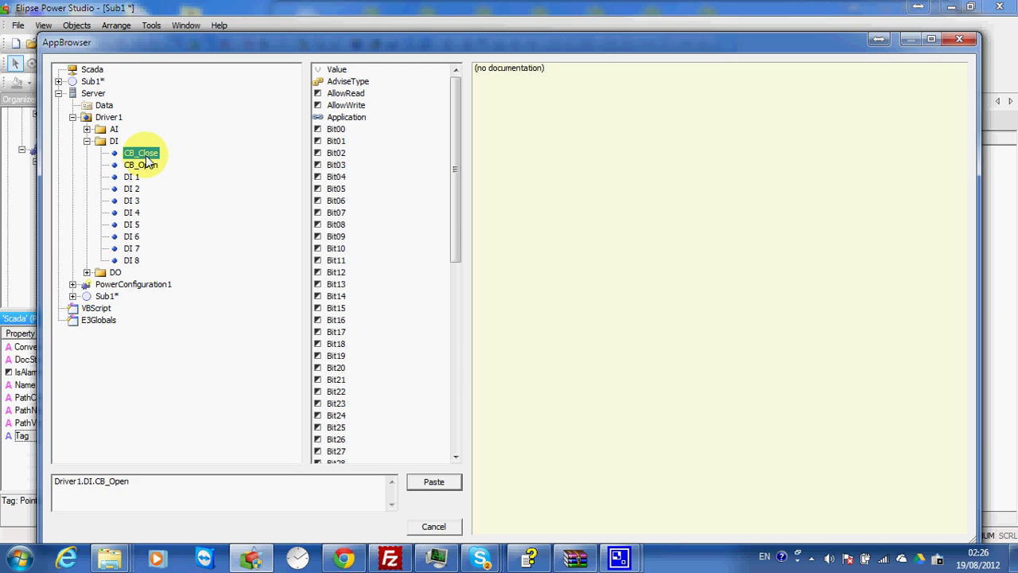
{"action": "left_click", "coordinate": [56, 482]}
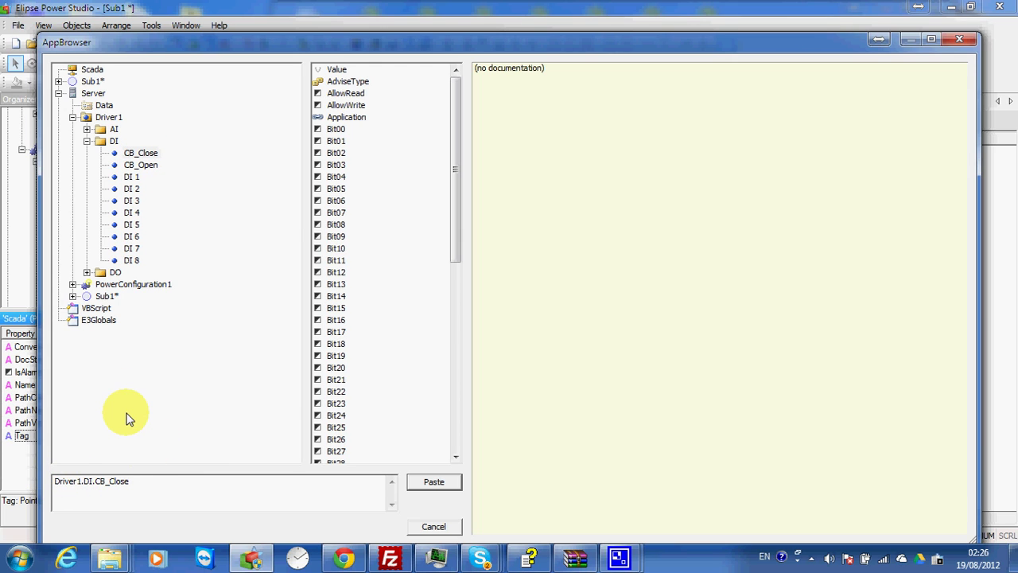
{"action": "type", "text": "abs"}
{"action": "type", "text": "("}
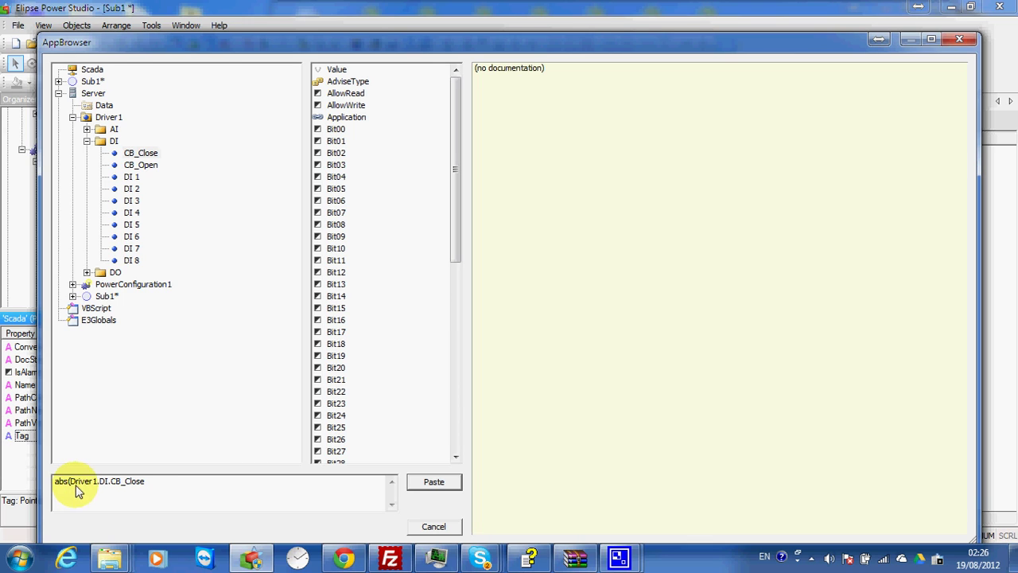
{"action": "left_click", "coordinate": [151, 482]}
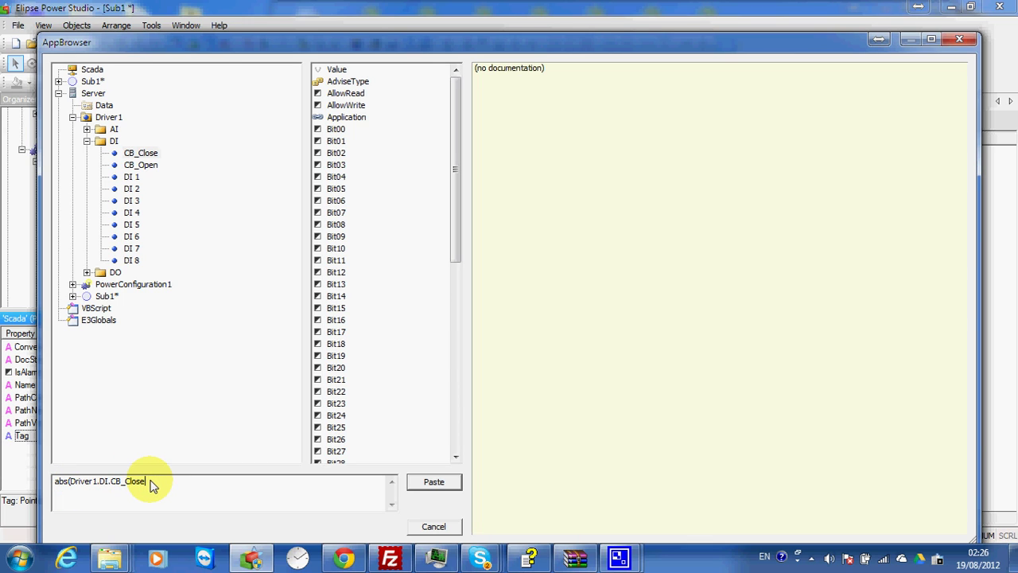
{"action": "type", "text": "*1"}
{"action": "type", "text": "+"}
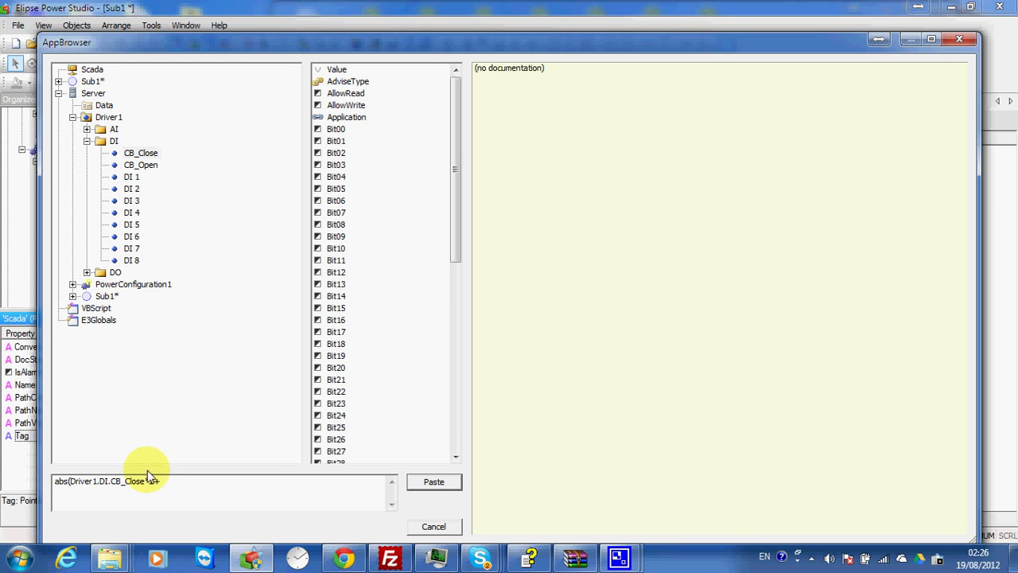
Complete the expression as abs(Driver1.DI.CB_Close*2+Driver1.DI.CB_Open) and paste it into Tag
{"action": "left_click_drag", "start_coordinate": [147, 482], "coordinate": [73, 490]}
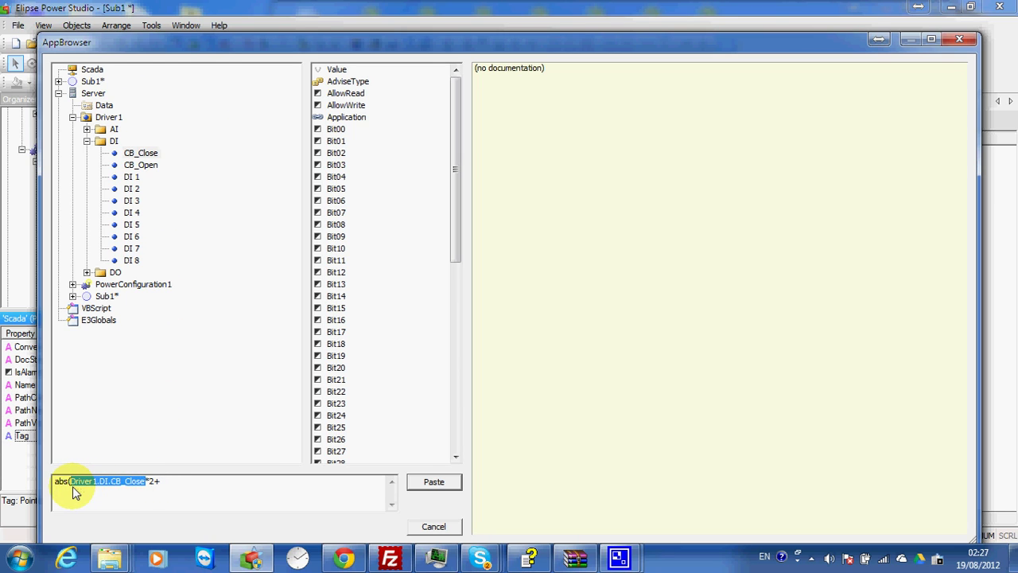
{"action": "key", "text": "ctrl+c"}
{"action": "left_click", "coordinate": [199, 489]}
{"action": "key", "text": "ctrl+v"}
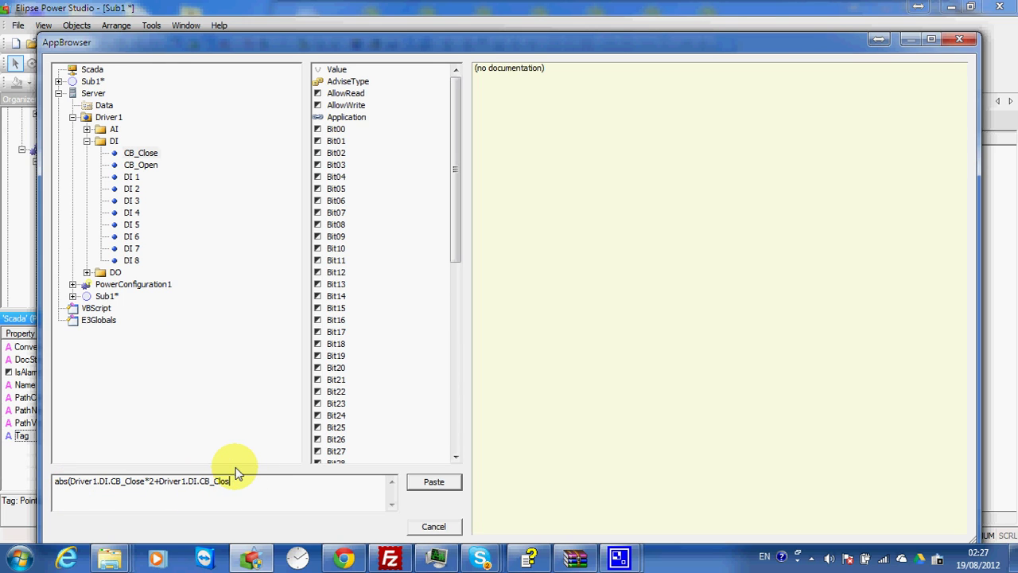
{"action": "key", "text": "BackSpace"}
{"action": "key", "text": "BackSpace"}
{"action": "key", "text": "BackSpace"}
{"action": "type", "text": "Op"}
{"action": "type", "text": "en"}
{"action": "type", "text": ")"}
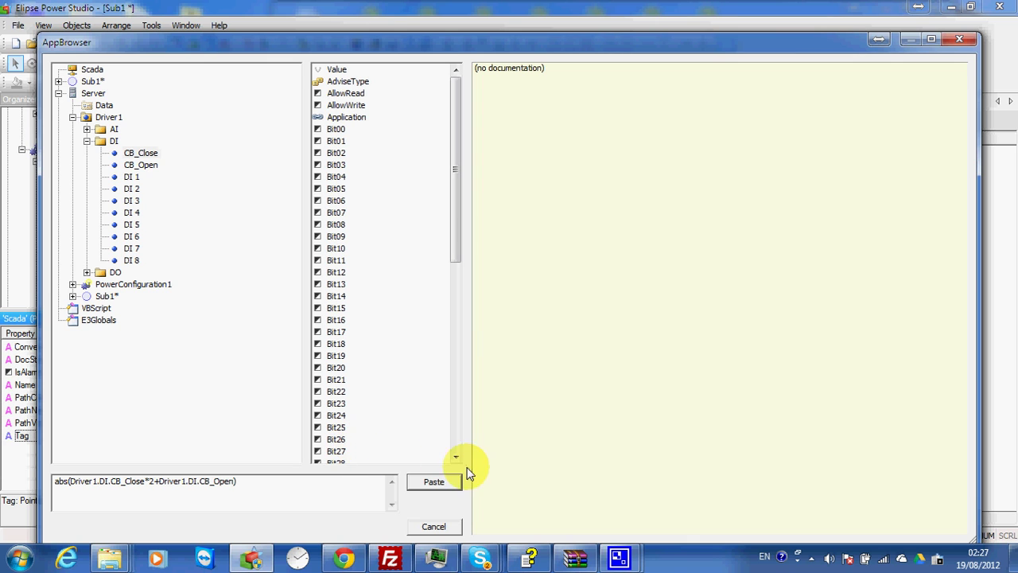
{"action": "left_click", "coordinate": [449, 485]}
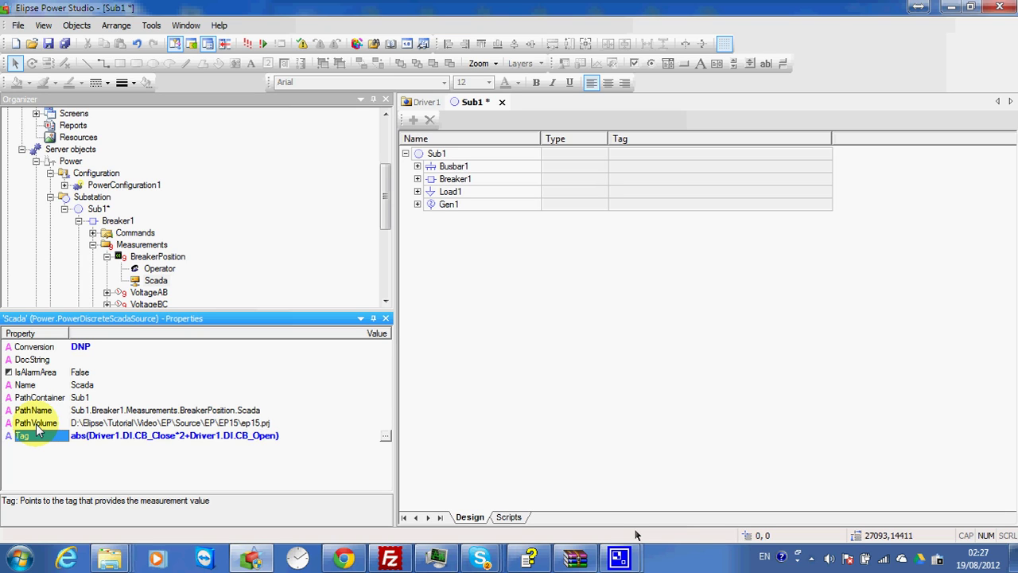
Check the Scada conversion, then choose DNP in PowerConfiguration1's discrete conversions
{"action": "left_click", "coordinate": [95, 348]}
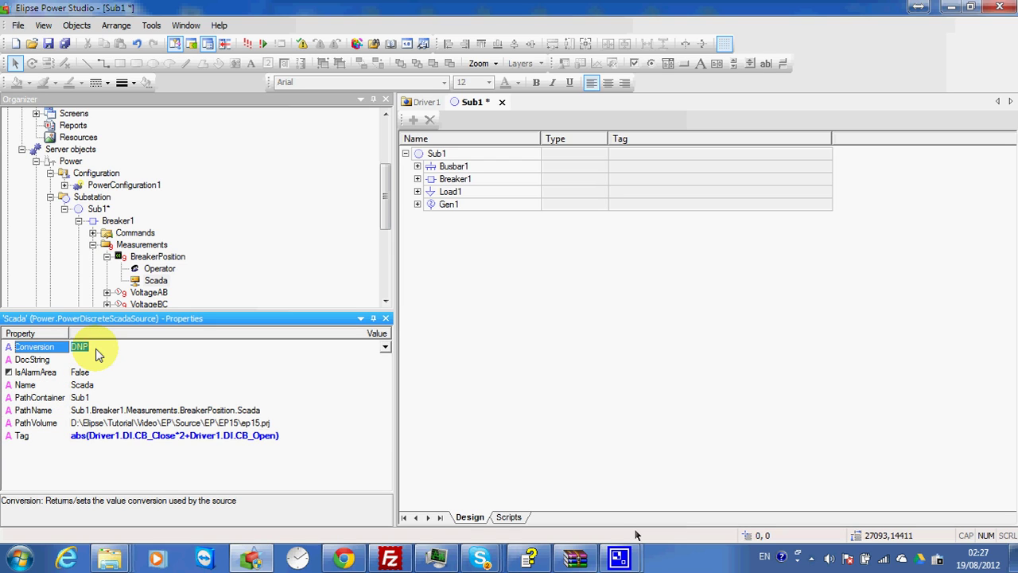
{"action": "left_click", "coordinate": [126, 188]}
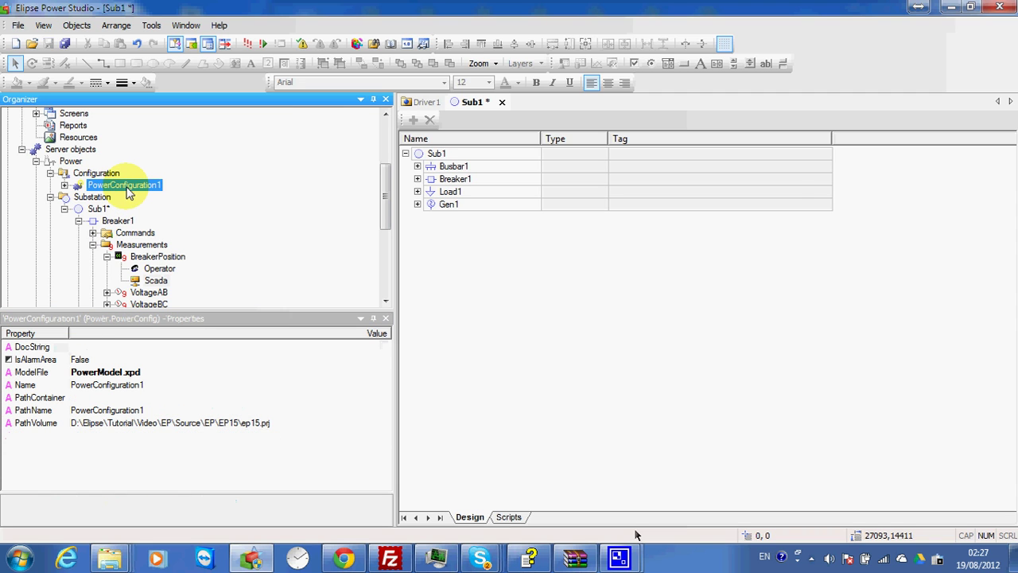
{"action": "double_click", "coordinate": [126, 188]}
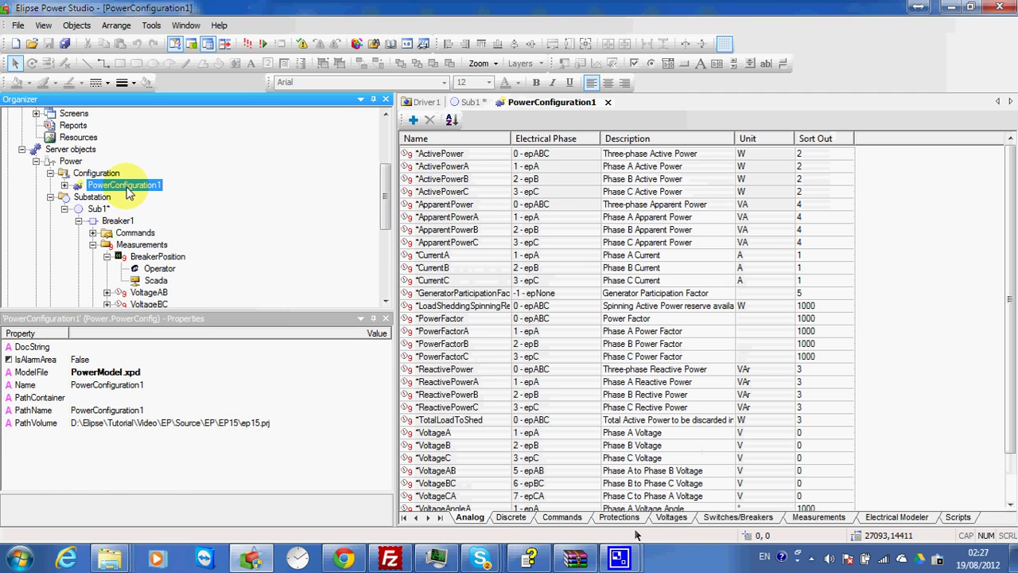
{"action": "left_click", "coordinate": [510, 518]}
{"action": "left_click", "coordinate": [545, 391]}
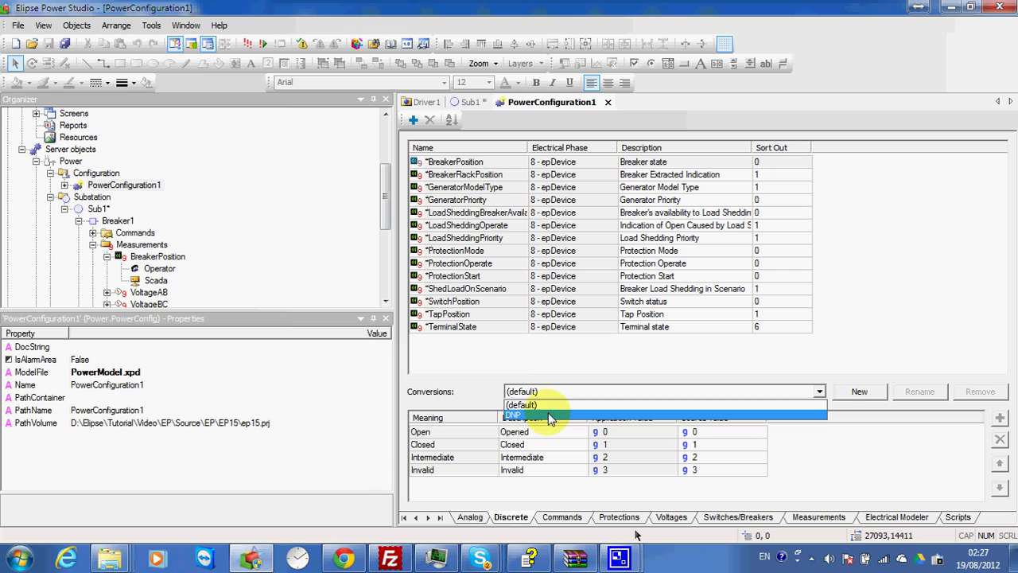
{"action": "left_click", "coordinate": [549, 413]}
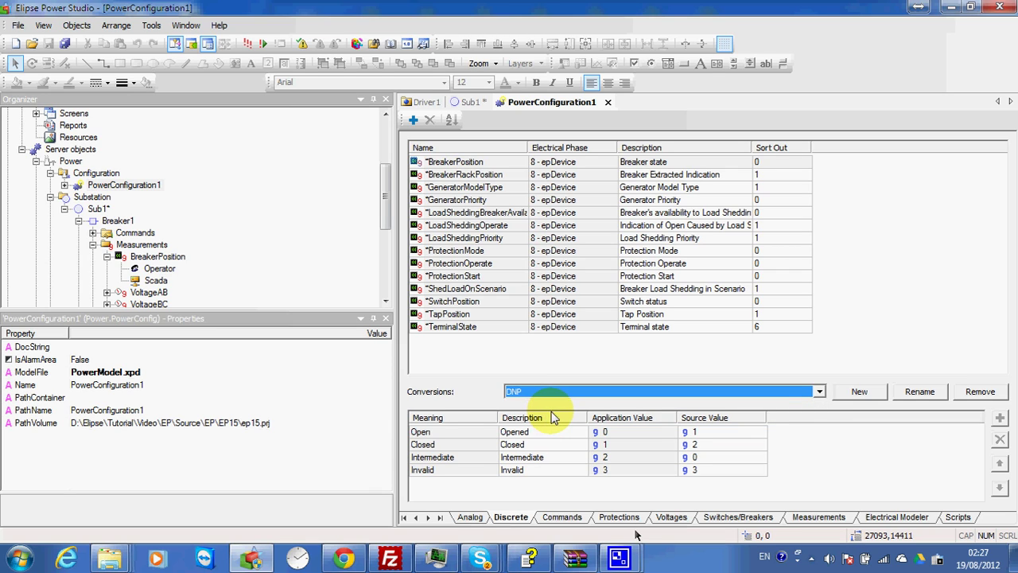
Set DNP source values to Open 1, Closed 2 and Intermediate 0
{"action": "left_click", "coordinate": [707, 433]}
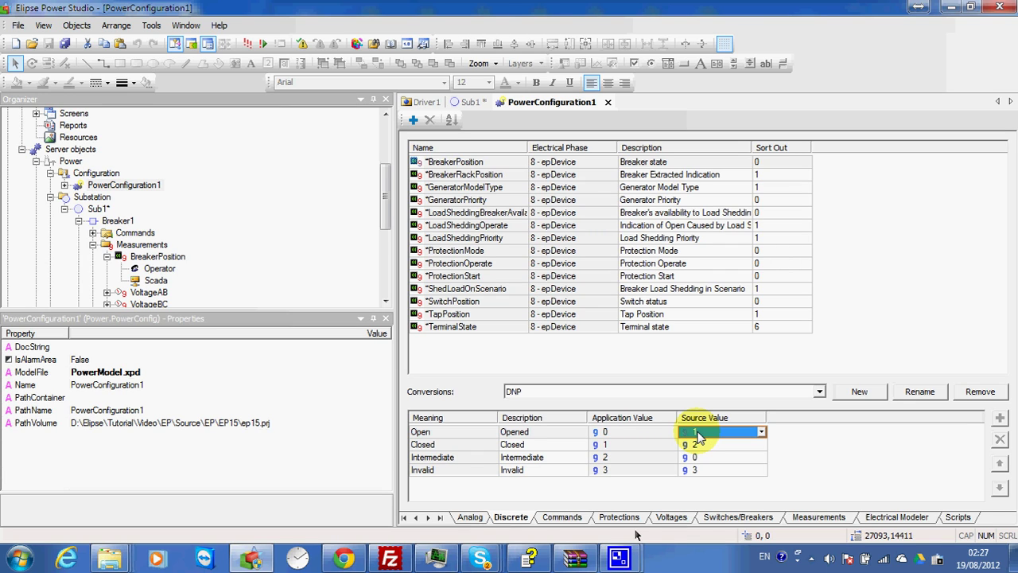
{"action": "left_click", "coordinate": [700, 447]}
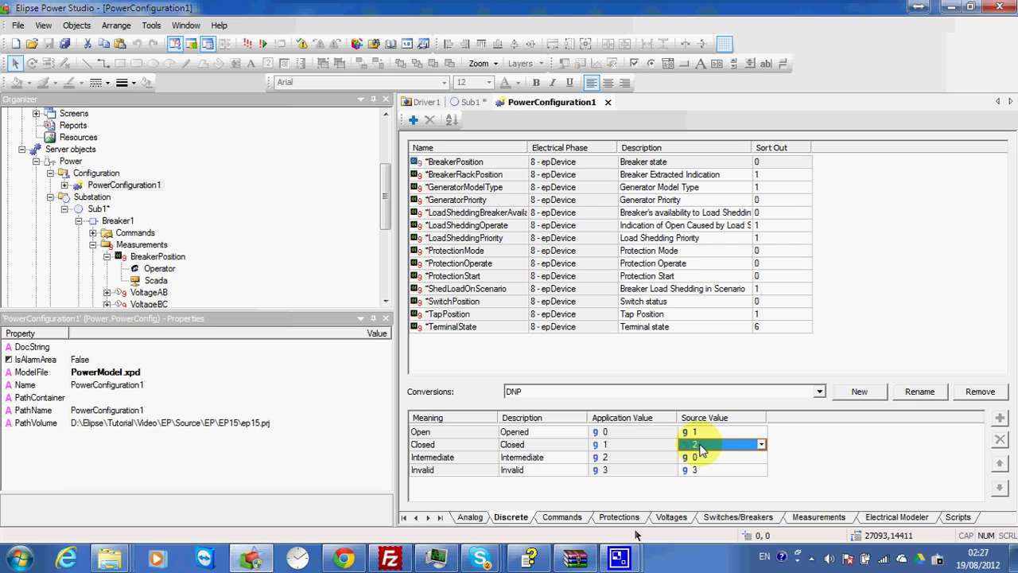
{"action": "left_click", "coordinate": [709, 459]}
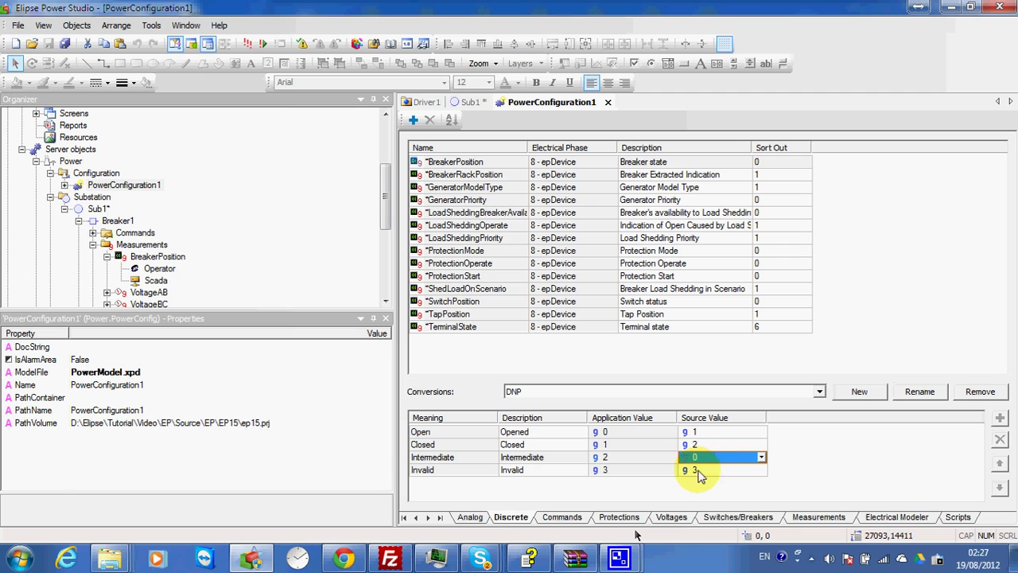
{"action": "left_click", "coordinate": [698, 470]}
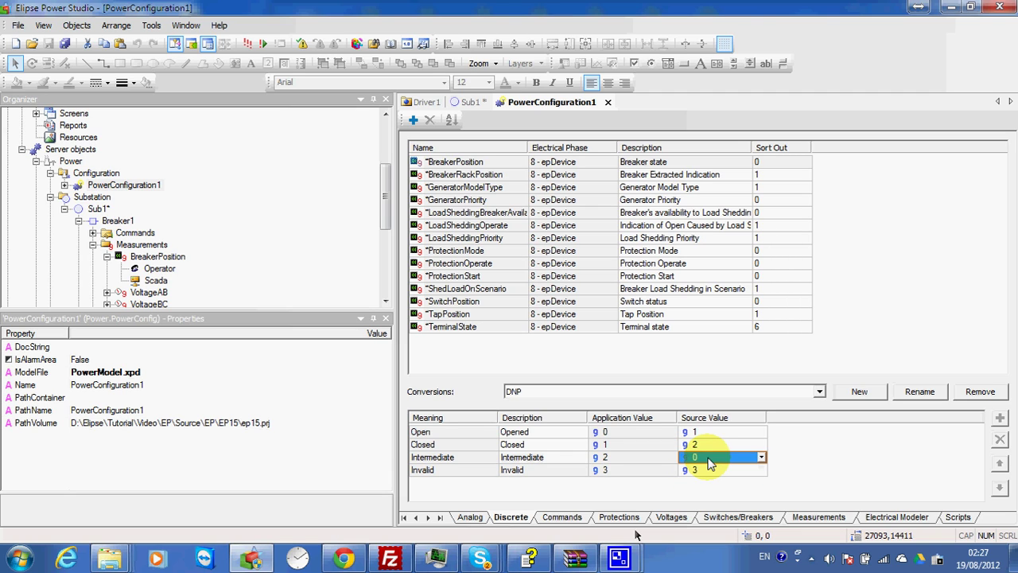
{"action": "left_click", "coordinate": [719, 433]}
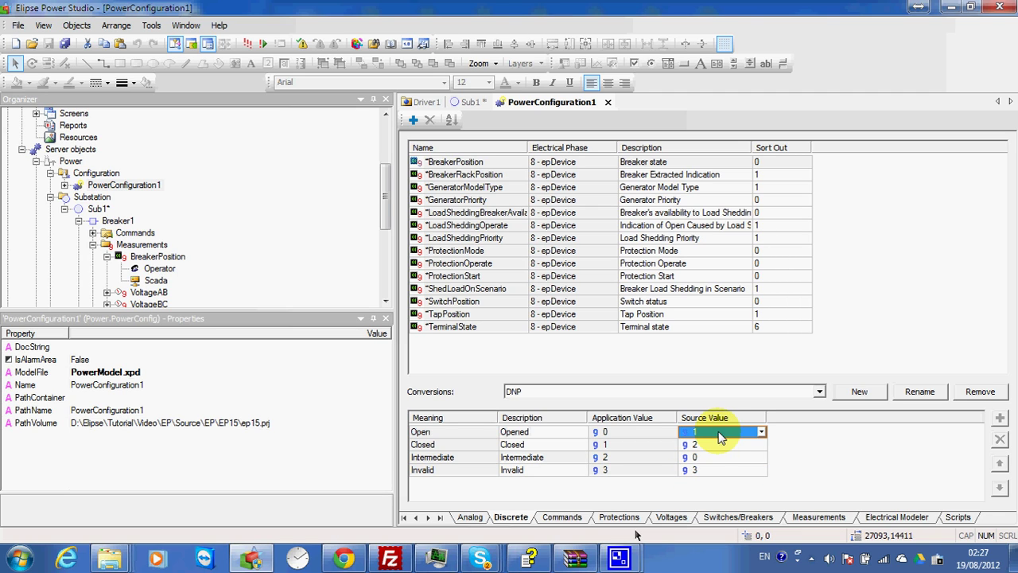
{"action": "left_click", "coordinate": [720, 446]}
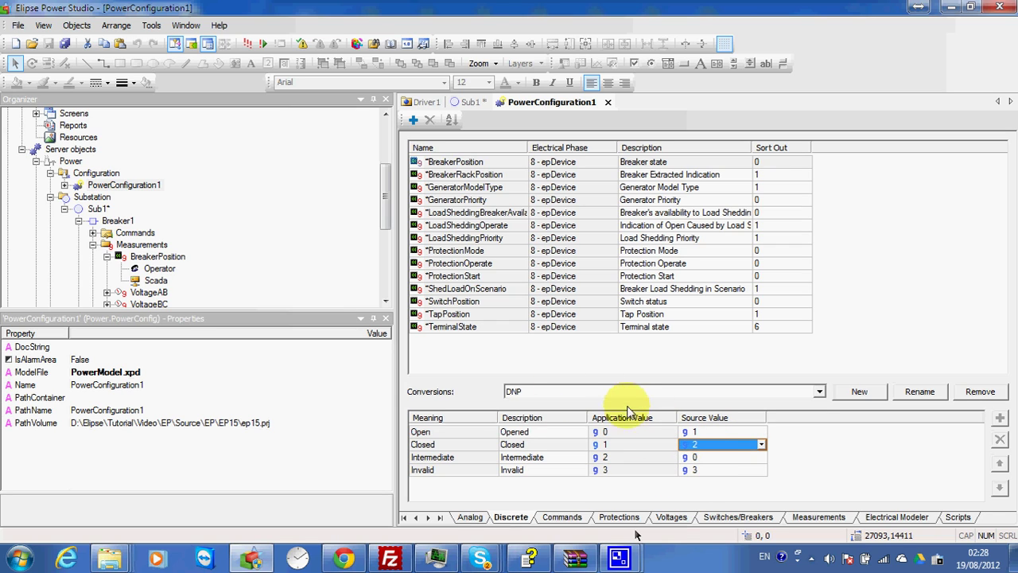
{"action": "left_click", "coordinate": [626, 391]}
{"action": "left_click", "coordinate": [629, 396]}
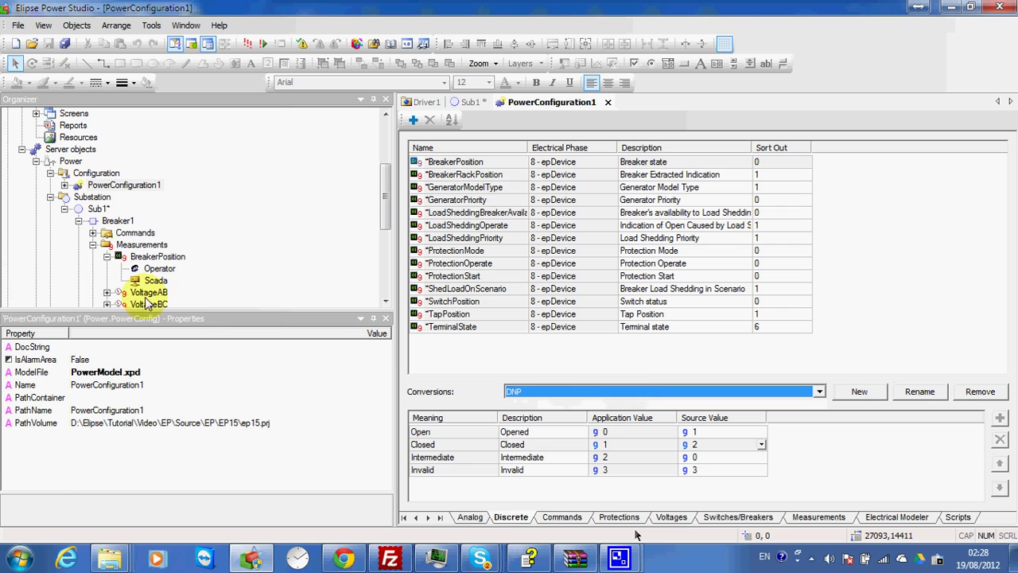
Confirm BreakerPosition's Scada source uses the DNP conversion and the new Tag
{"action": "left_click", "coordinate": [147, 263]}
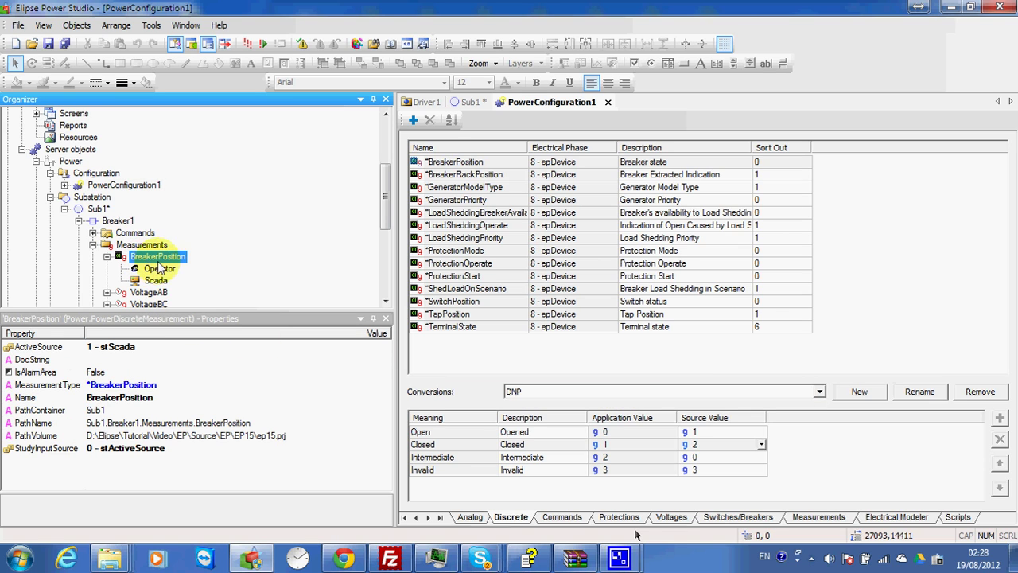
{"action": "left_click", "coordinate": [156, 280]}
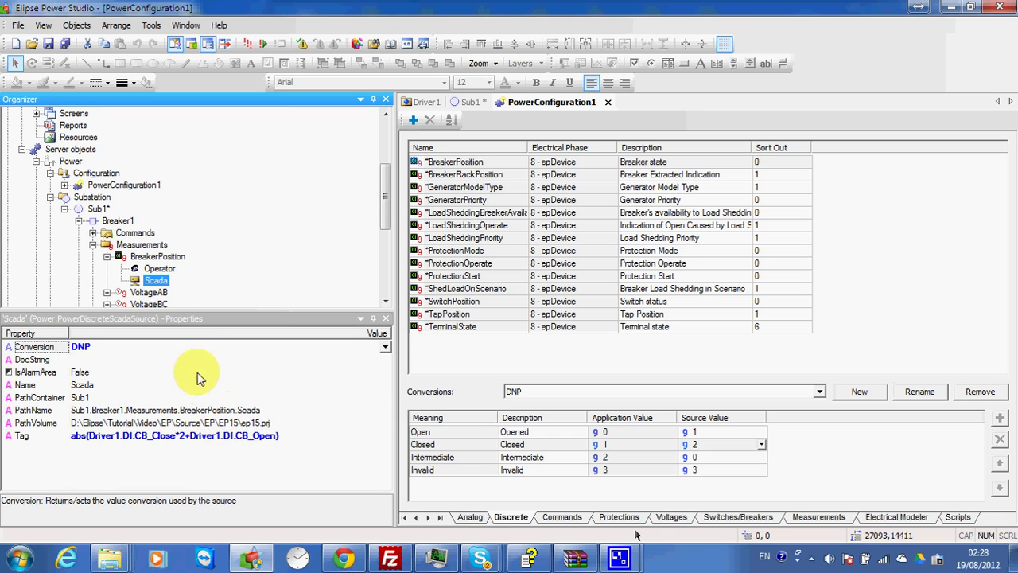
{"action": "left_click", "coordinate": [107, 257]}
Show the Open command's properties and review its OperateFeedbackTag and OperateWriteTag
{"action": "left_click", "coordinate": [93, 232]}
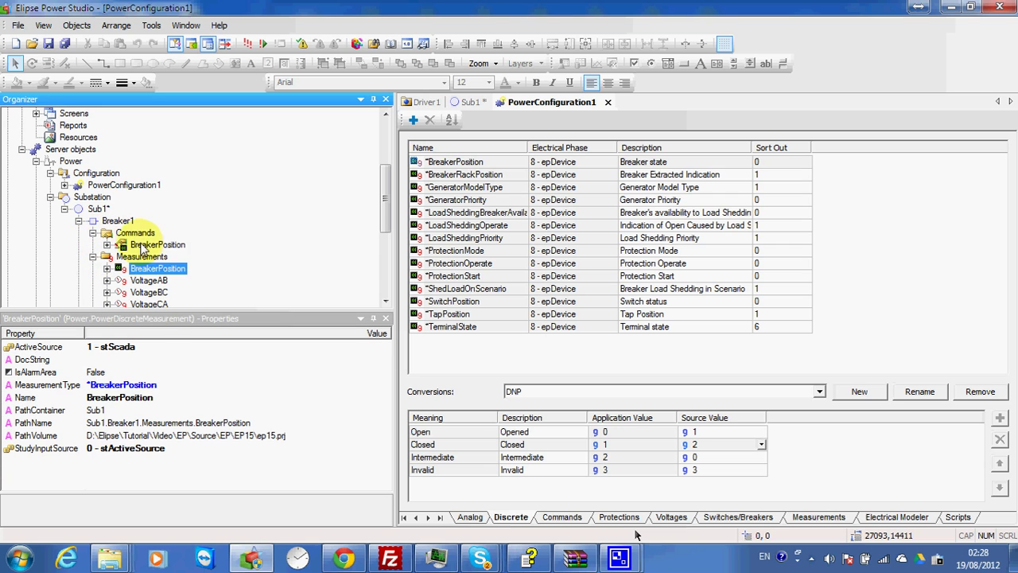
{"action": "left_click", "coordinate": [153, 268]}
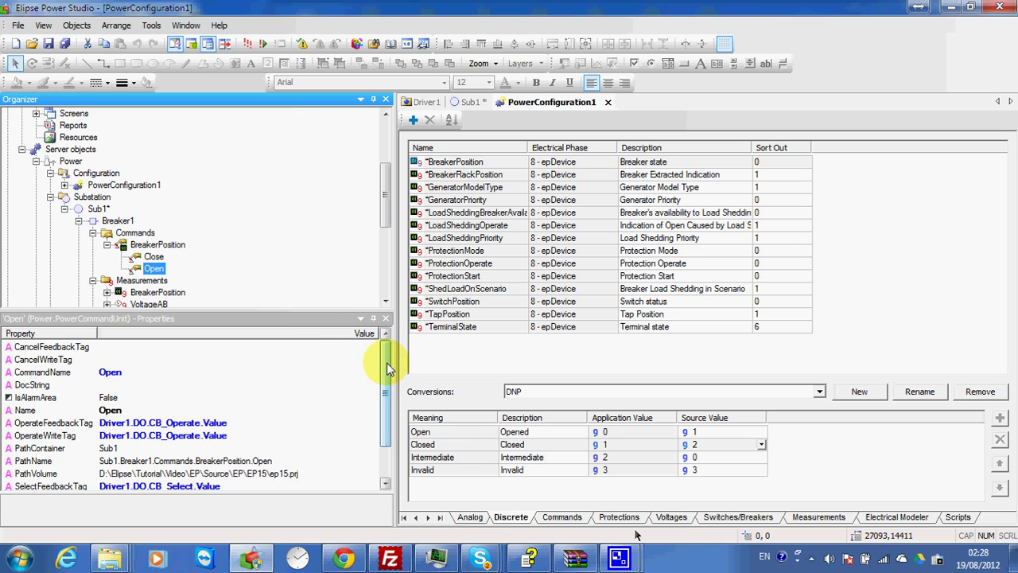
{"action": "scroll", "coordinate": [386, 362], "scroll_direction": "down", "scroll_amount": 3}
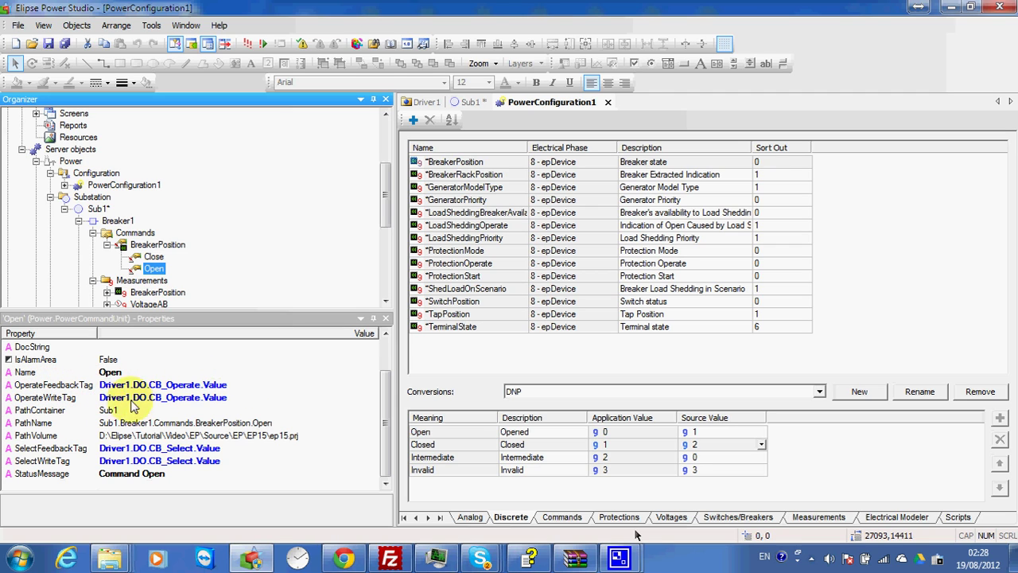
{"action": "left_click", "coordinate": [239, 385]}
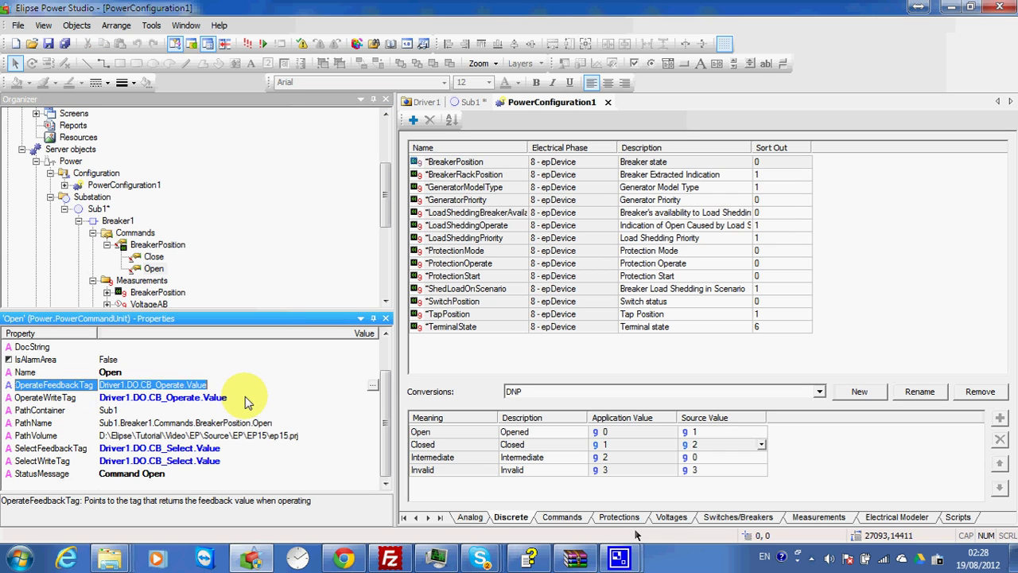
{"action": "left_click", "coordinate": [245, 385]}
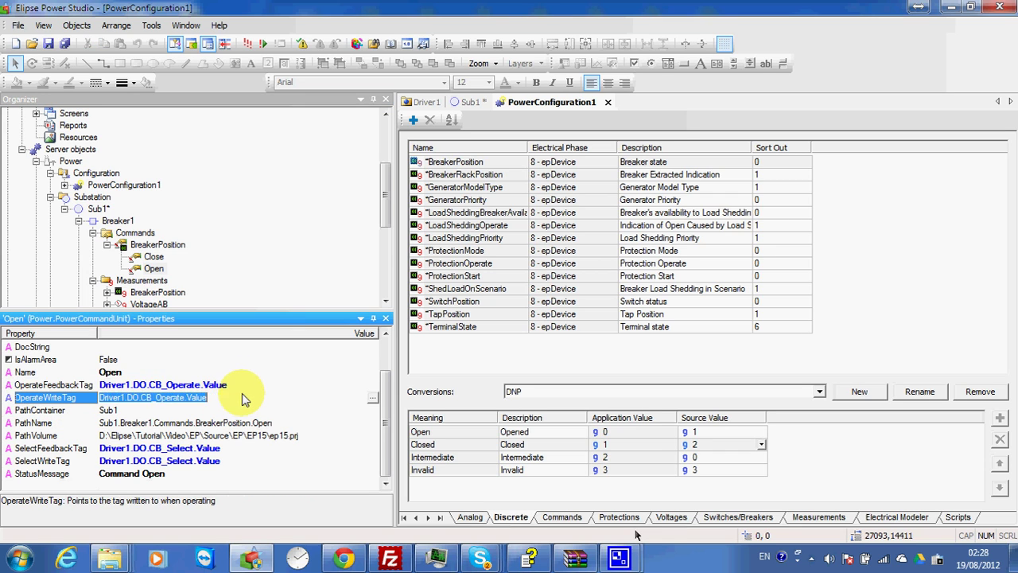
{"action": "left_click", "coordinate": [244, 385]}
{"action": "left_click", "coordinate": [243, 388]}
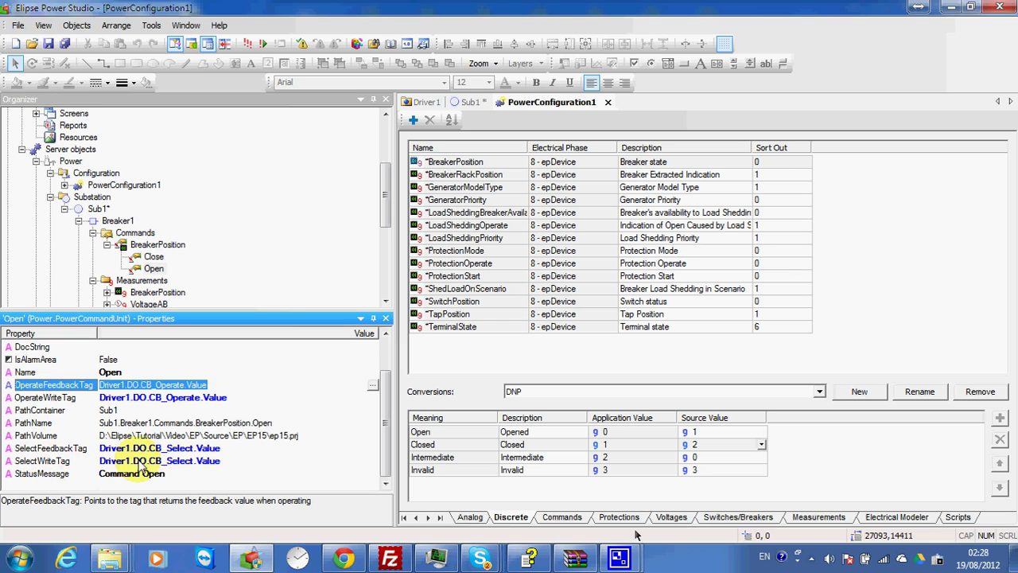
Review the SelectFeedbackTag and SelectWriteTag, and display the BreakerPosition command's properties
{"action": "left_click", "coordinate": [237, 462]}
{"action": "left_click", "coordinate": [237, 450]}
{"action": "left_click", "coordinate": [237, 450]}
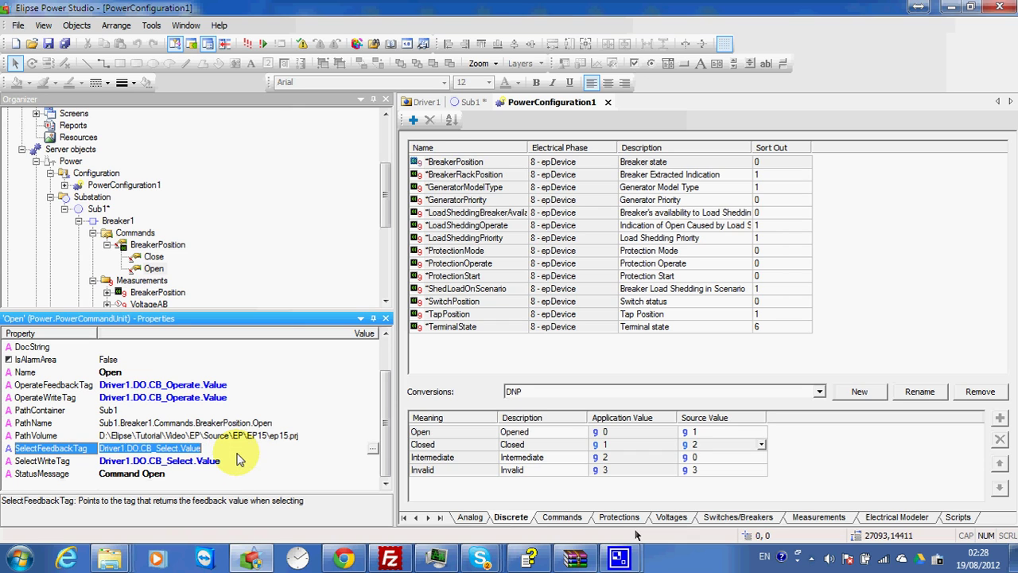
{"action": "left_click", "coordinate": [237, 461]}
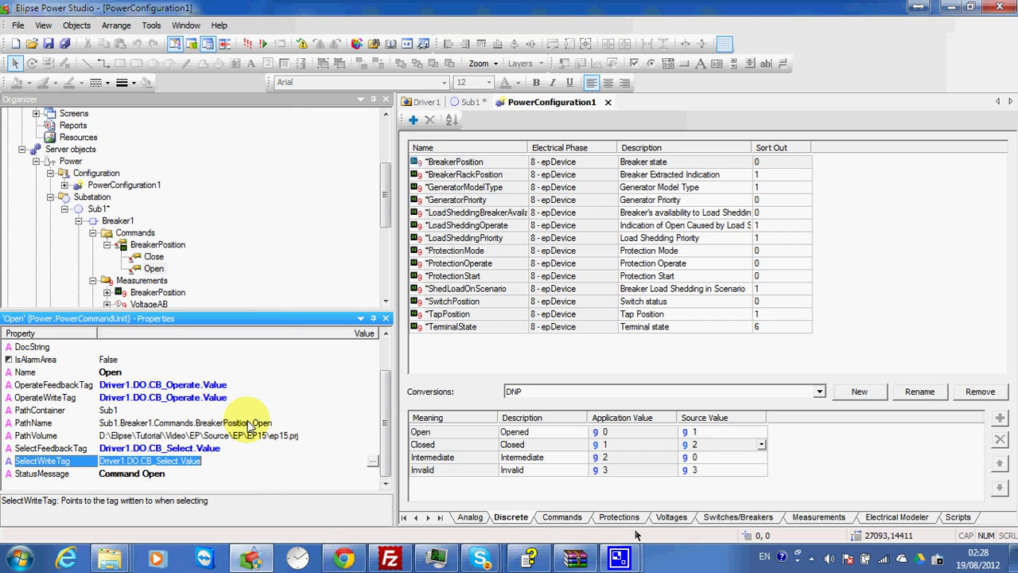
{"action": "left_click", "coordinate": [248, 449]}
{"action": "left_click", "coordinate": [249, 397]}
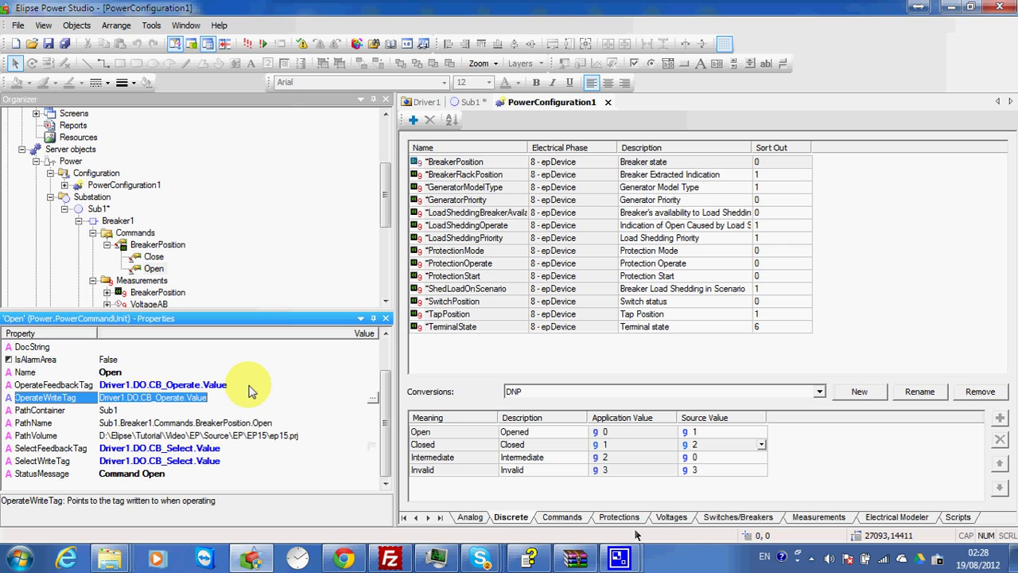
{"action": "left_click", "coordinate": [249, 399]}
{"action": "left_click", "coordinate": [245, 448]}
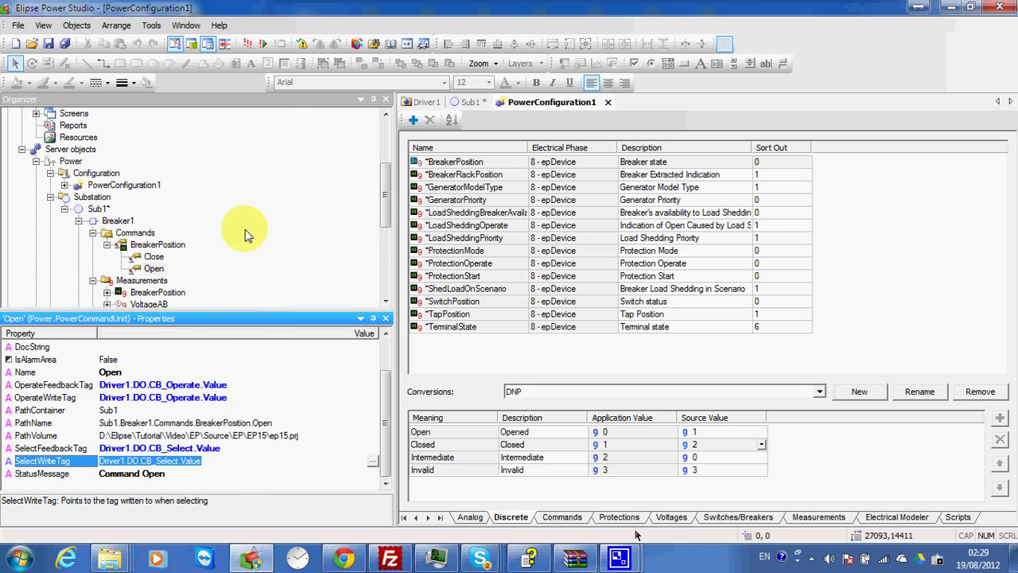
{"action": "left_click", "coordinate": [154, 246]}
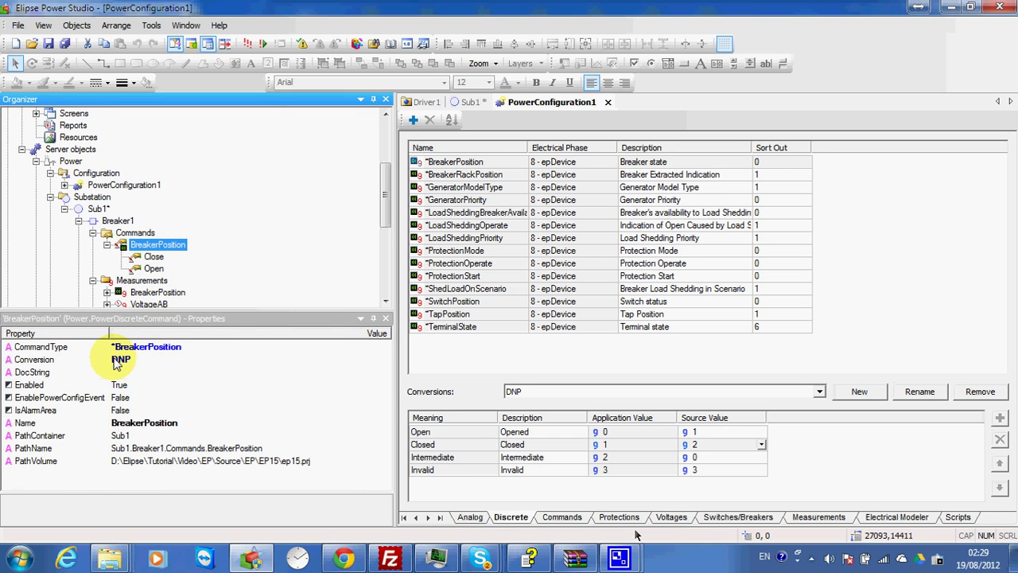
Give the BreakerPosition command type the DNP conversion and a 5000 ms feedback timeout
{"action": "left_click", "coordinate": [561, 517]}
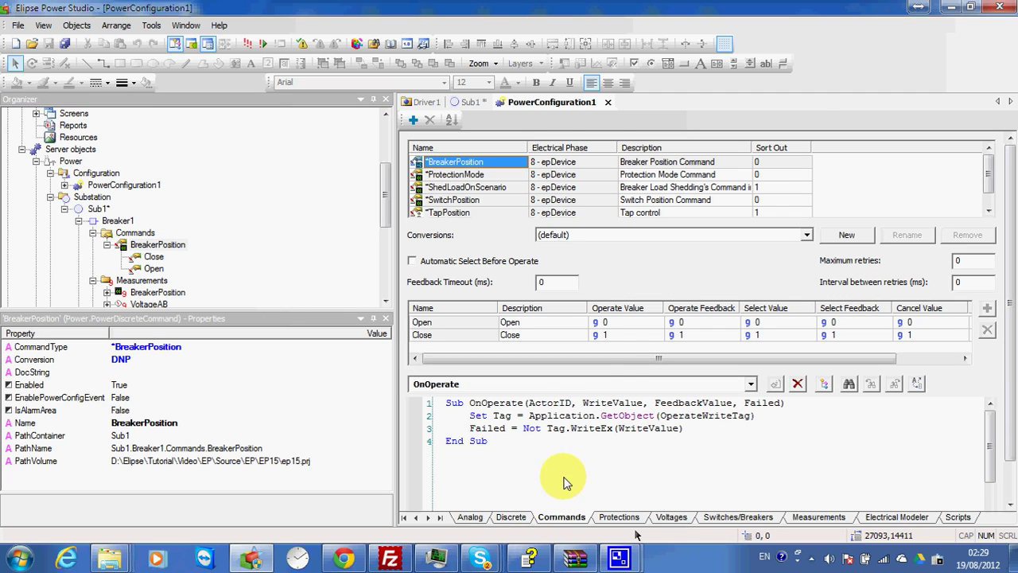
{"action": "left_click", "coordinate": [657, 245]}
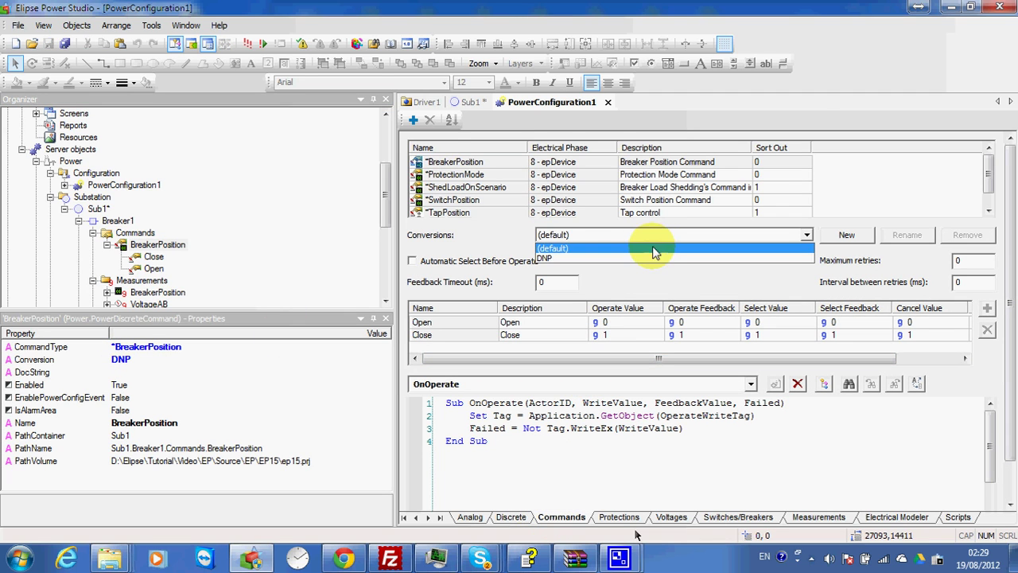
{"action": "left_click", "coordinate": [653, 260]}
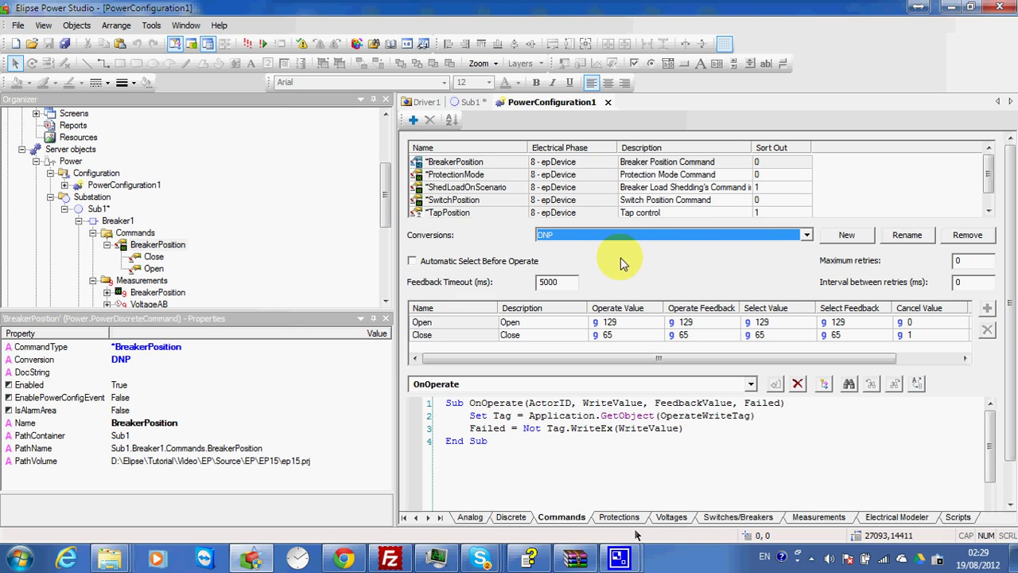
{"action": "double_click", "coordinate": [541, 282]}
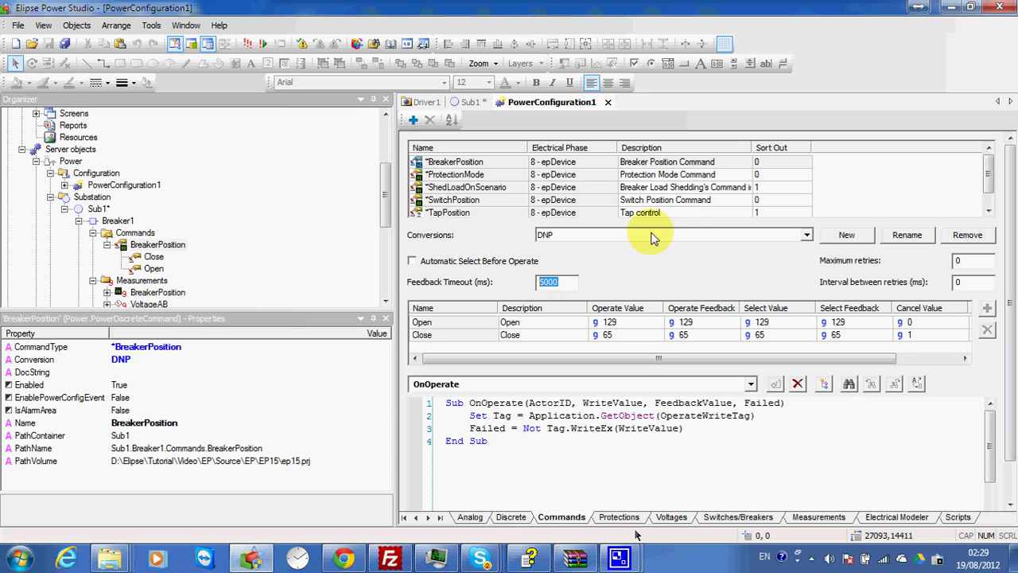
Review the command type's OnSelect and OnOperate event scripts
{"action": "left_click", "coordinate": [678, 385]}
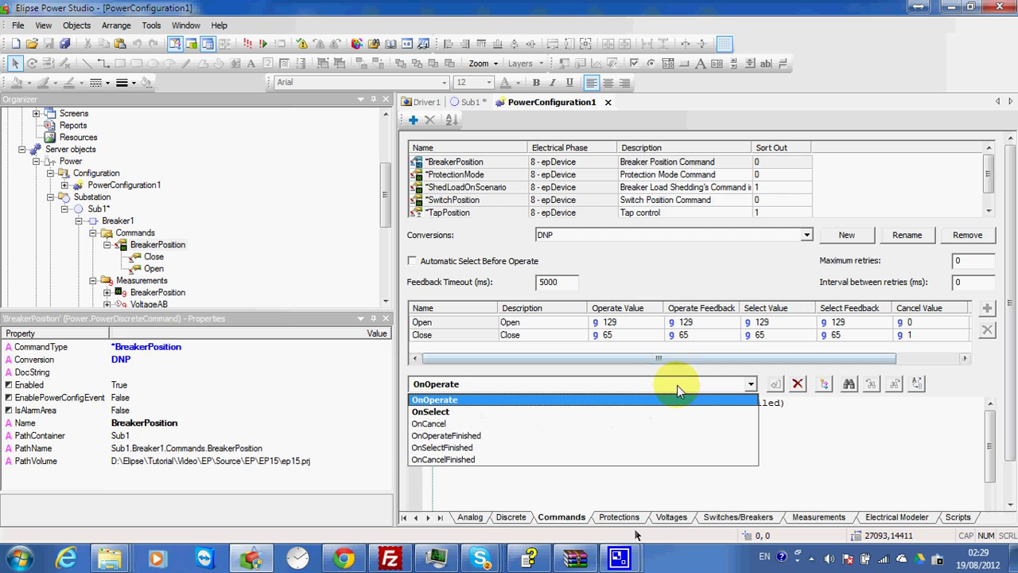
{"action": "left_click", "coordinate": [676, 411]}
{"action": "left_click", "coordinate": [672, 385]}
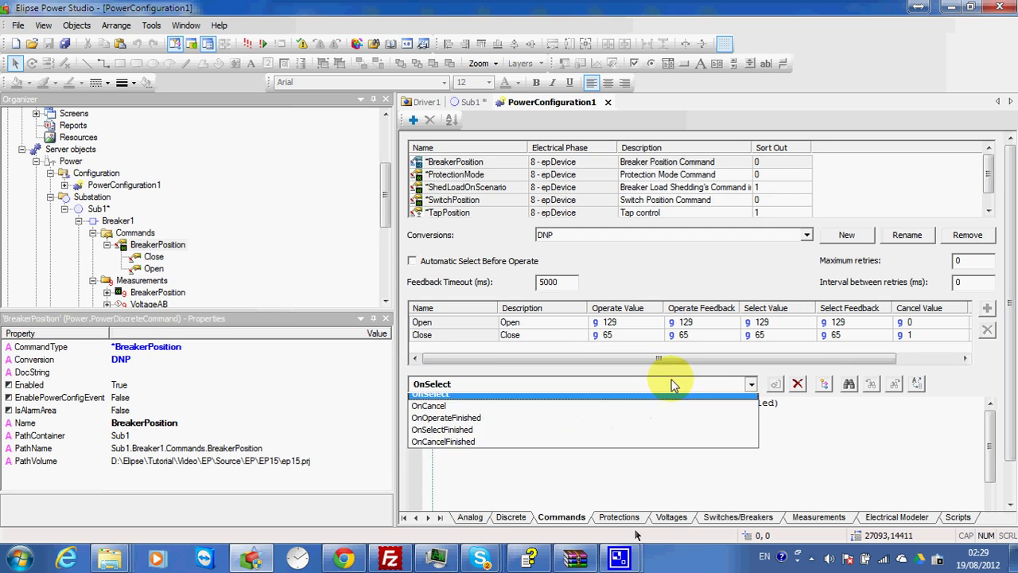
{"action": "left_click", "coordinate": [670, 400]}
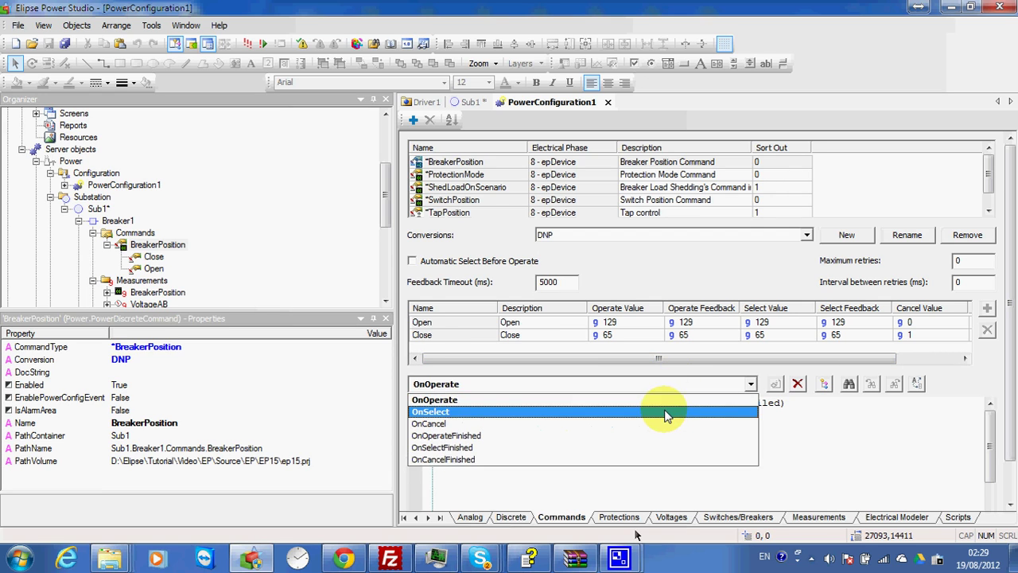
{"action": "left_click", "coordinate": [666, 413]}
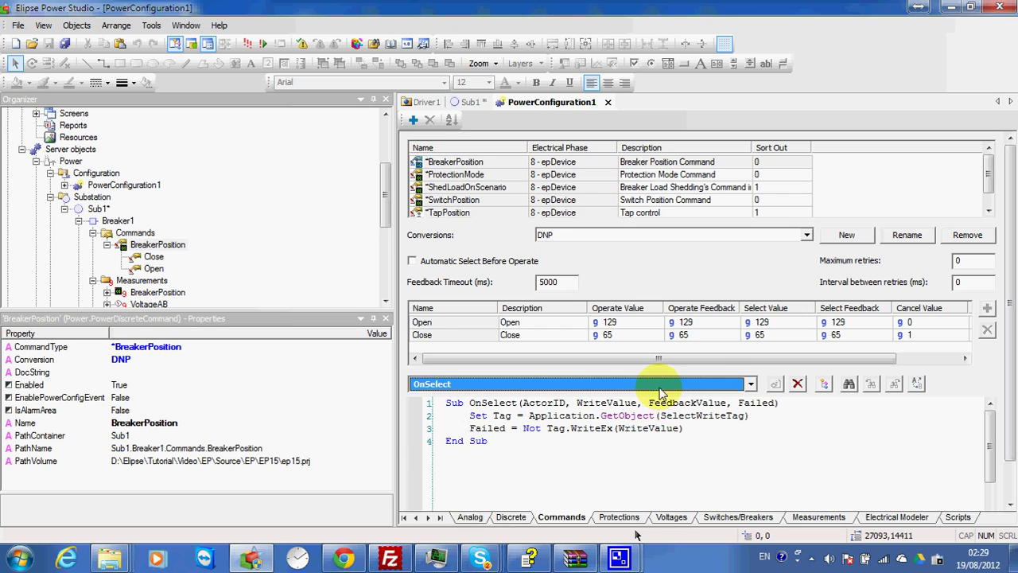
{"action": "left_click", "coordinate": [664, 385]}
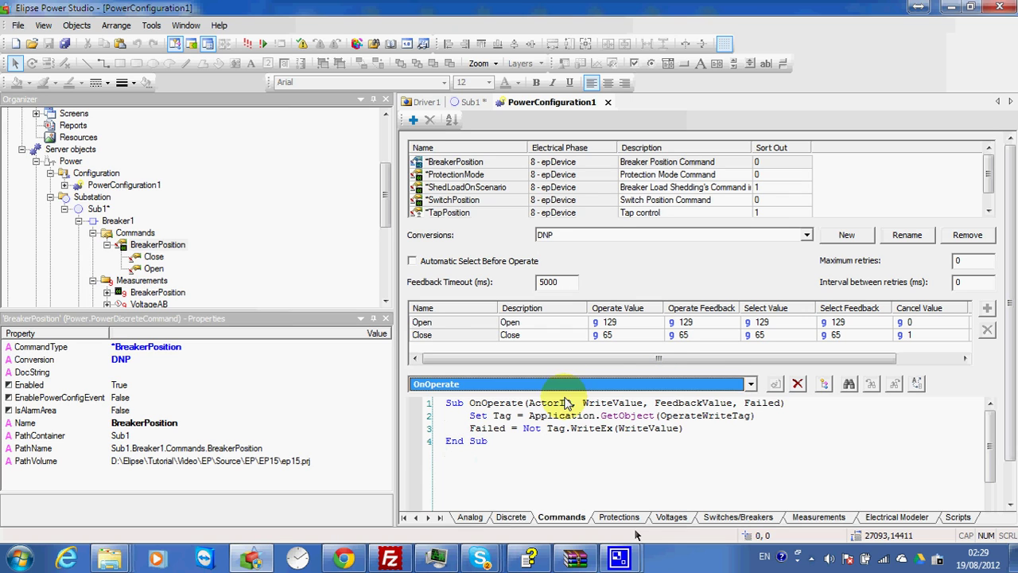
{"action": "left_click", "coordinate": [569, 398]}
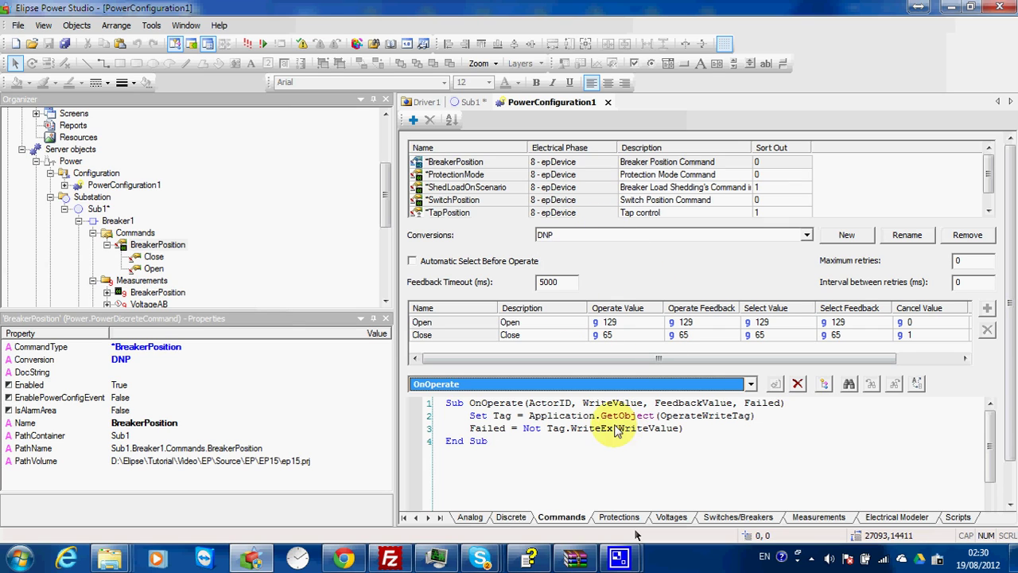
{"action": "mouse_move", "coordinate": [619, 558]}
{"action": "left_click", "coordinate": [613, 525]}
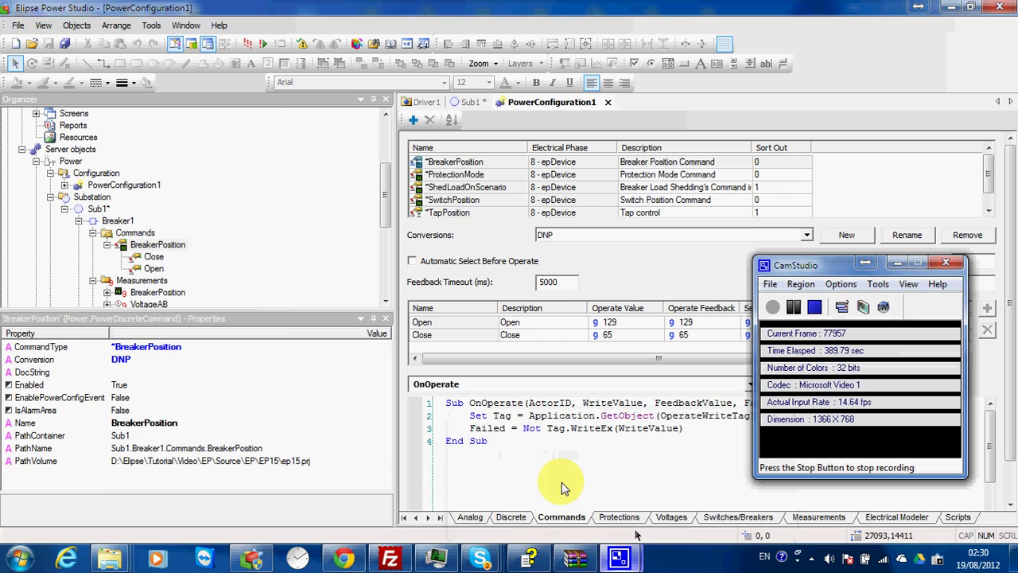